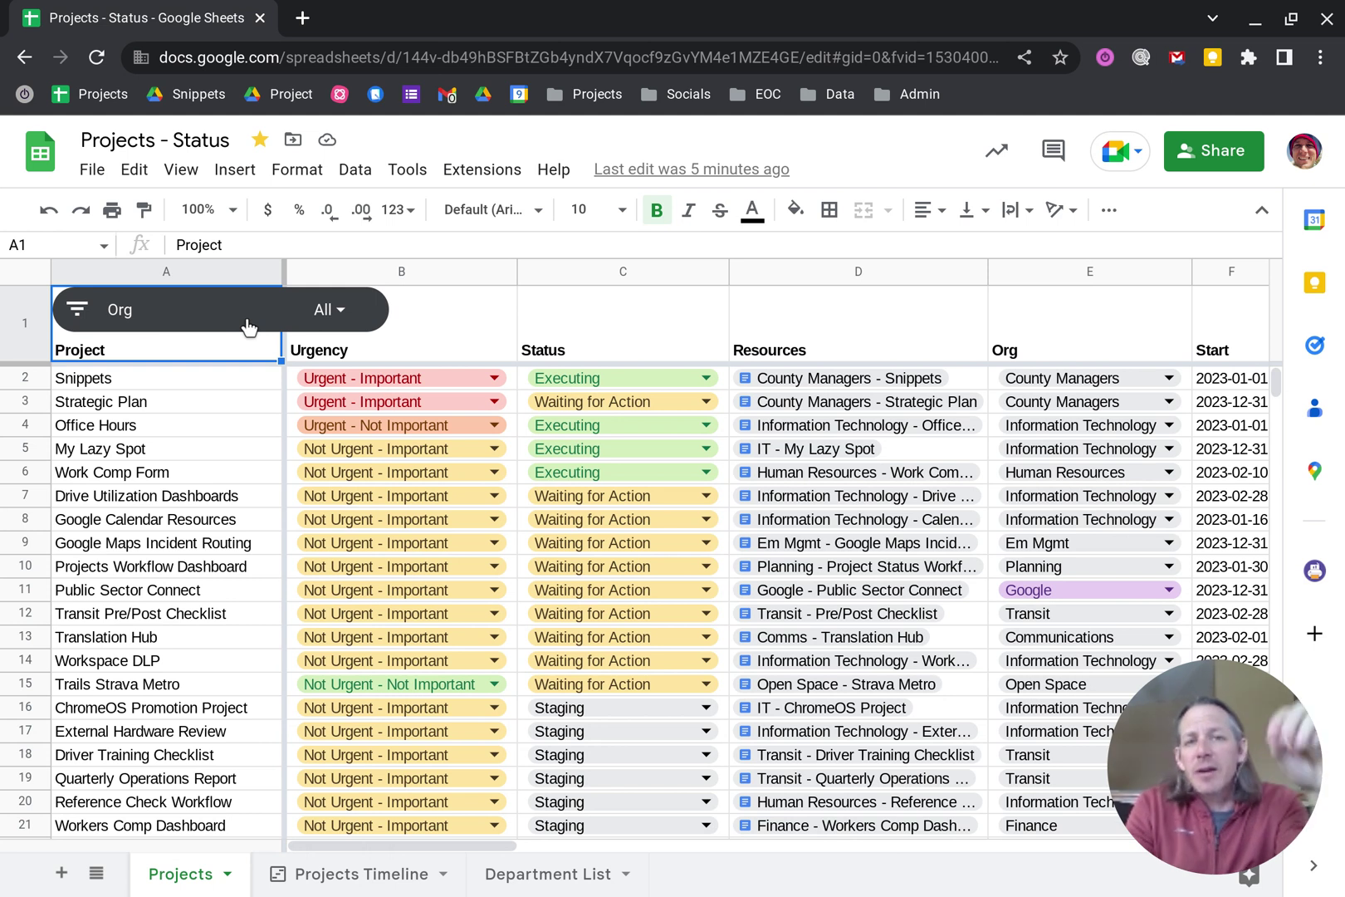
# Filter the Org slicer to show only Information Technology (1 of 14 organizations).
pyautogui.click(329, 309)
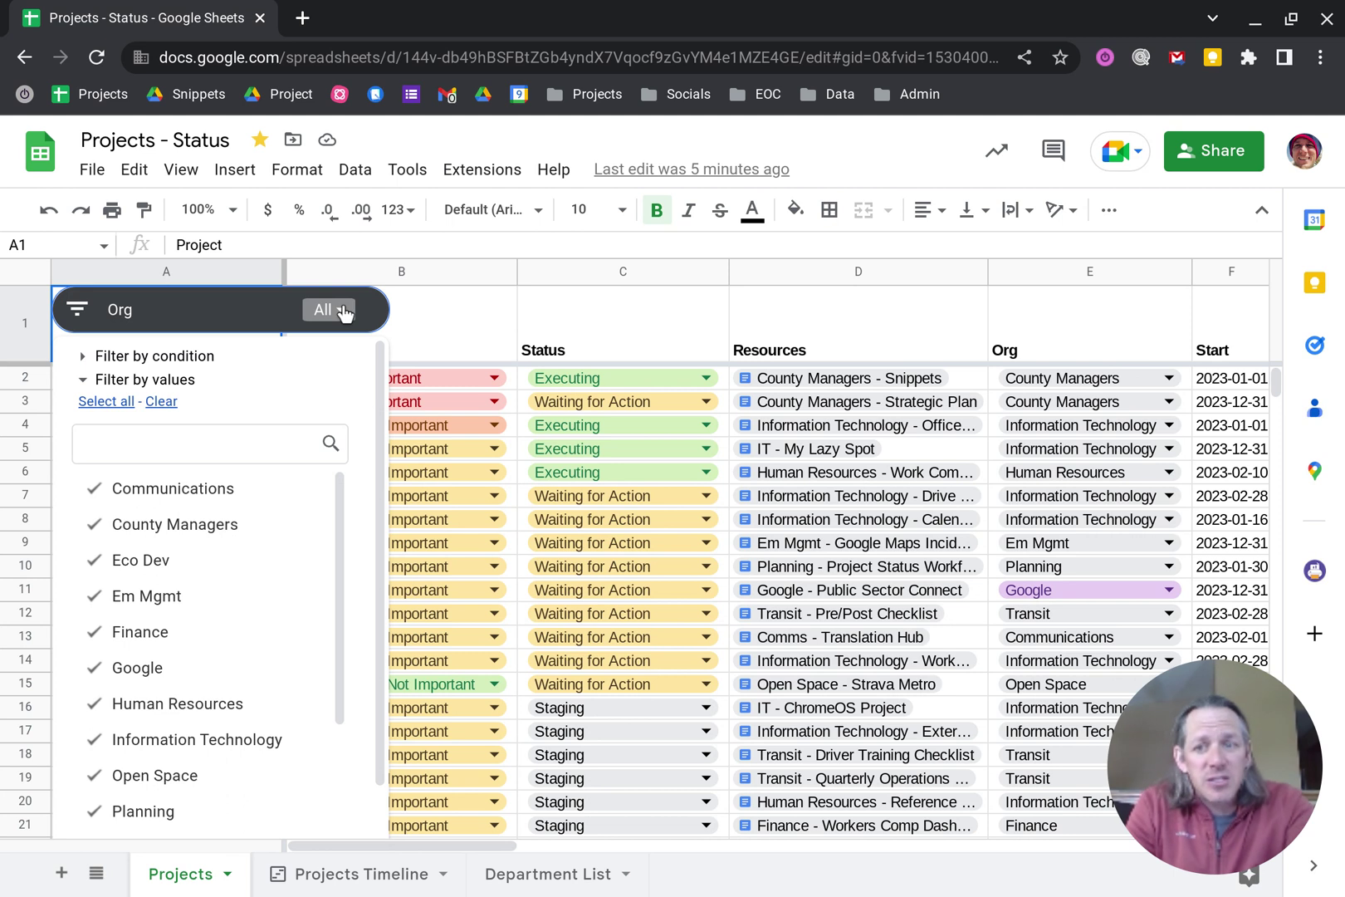
pyautogui.scroll(-2, 180, 533)
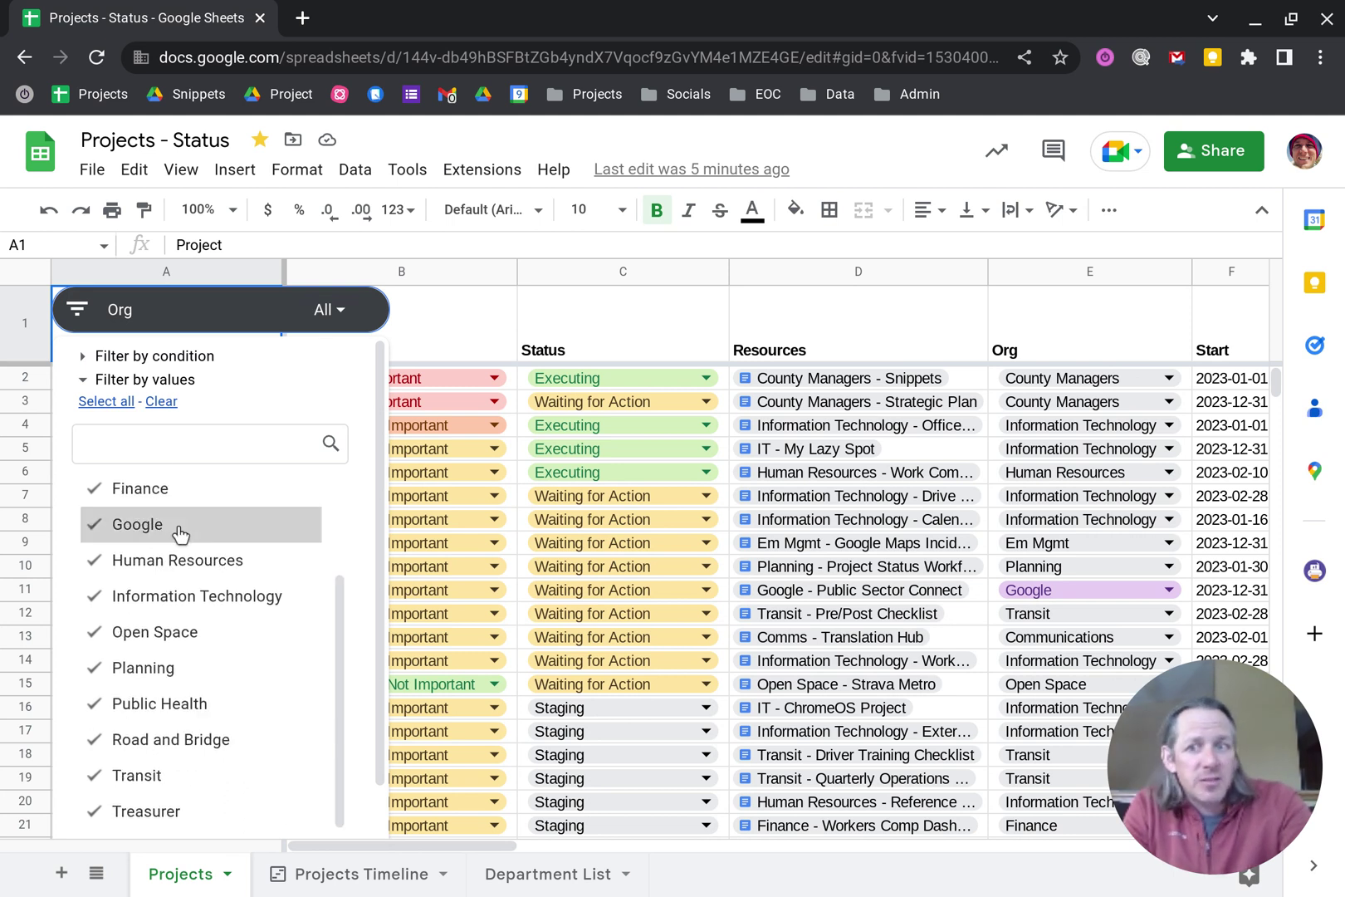
pyautogui.scroll(2, 180, 533)
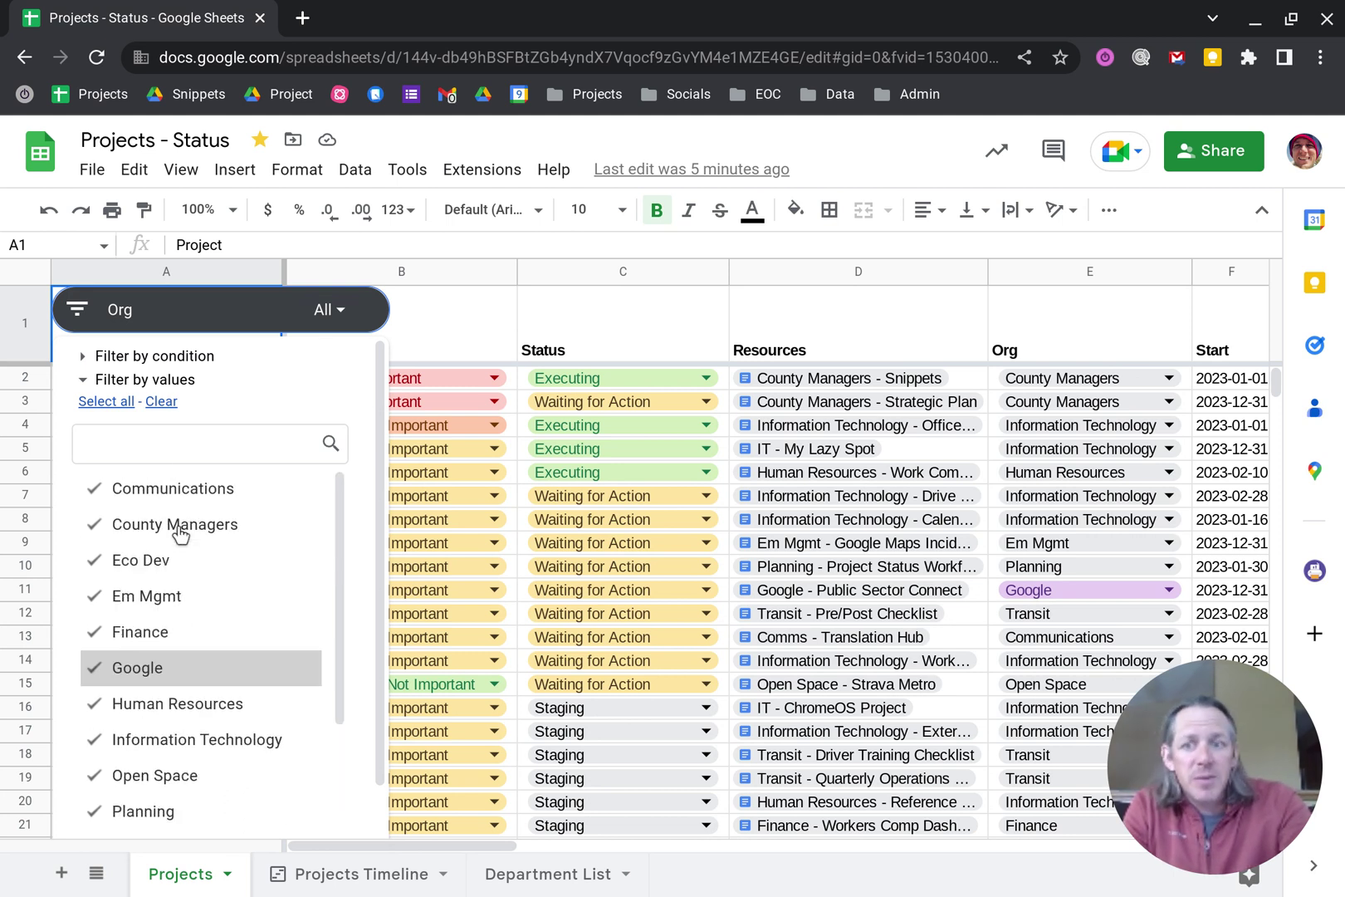
pyautogui.click(159, 402)
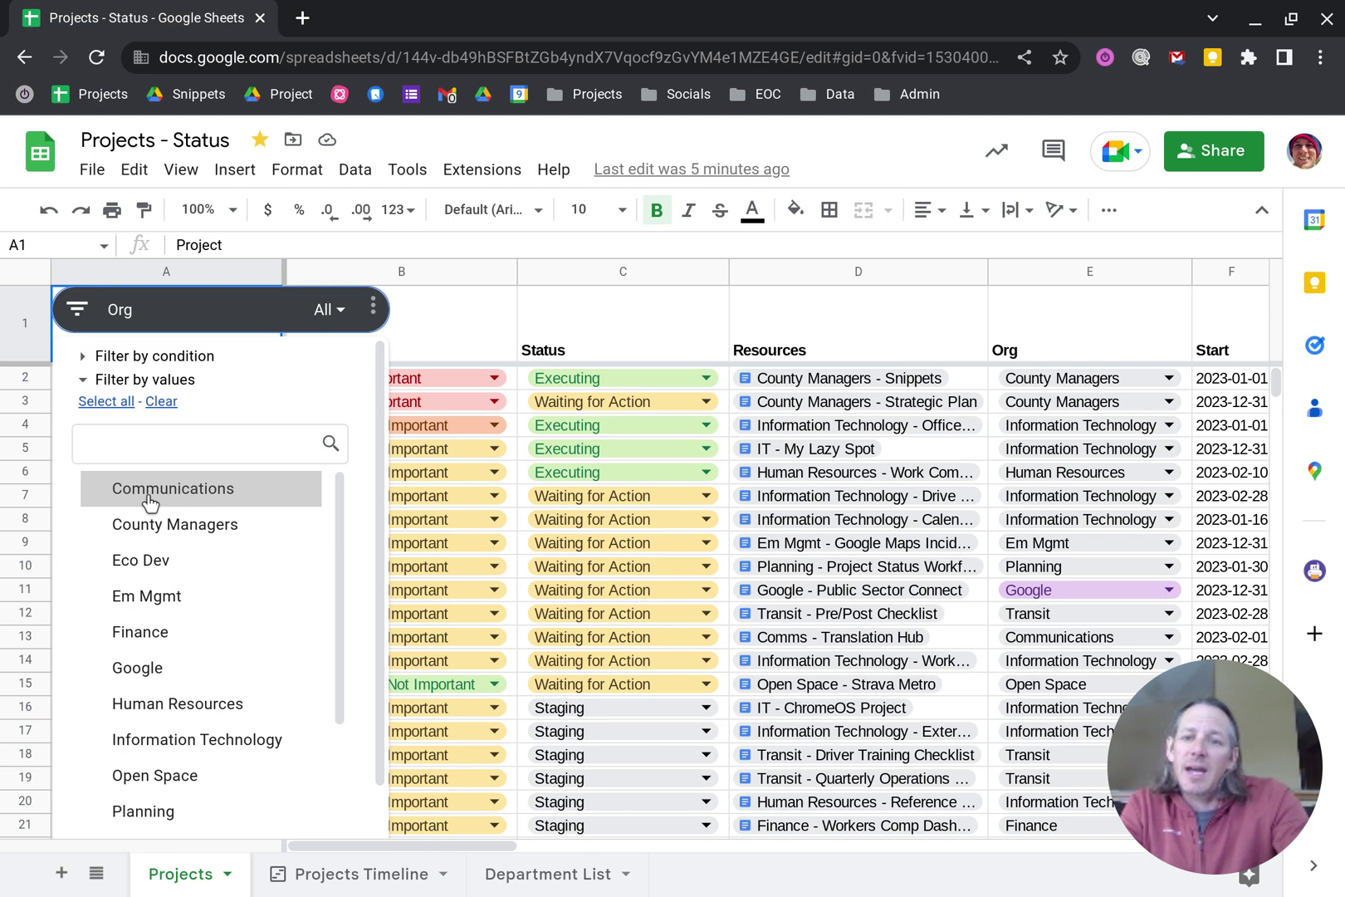
pyautogui.click(207, 750)
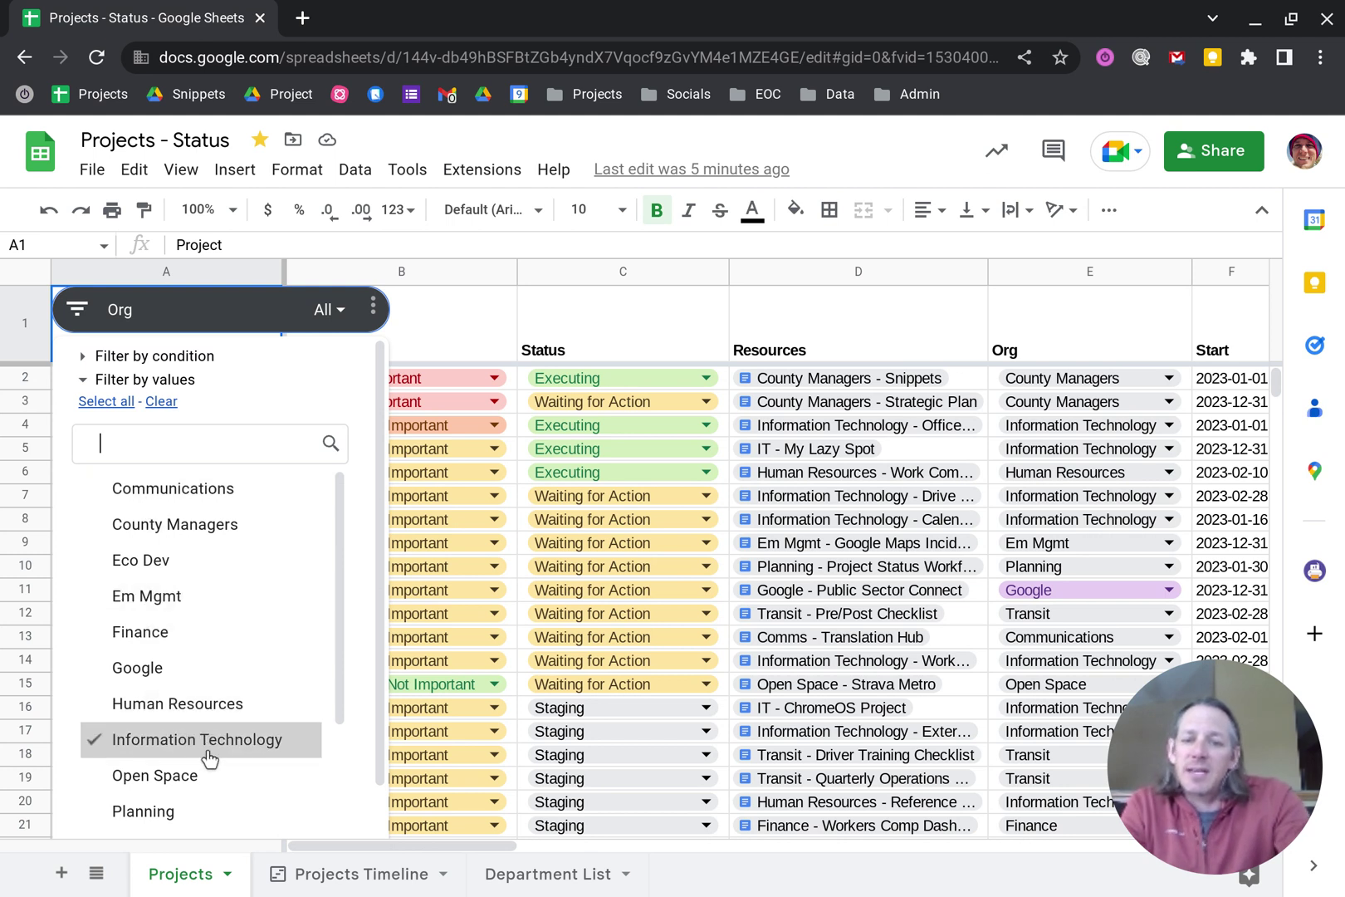
pyautogui.scroll(-2, 361, 763)
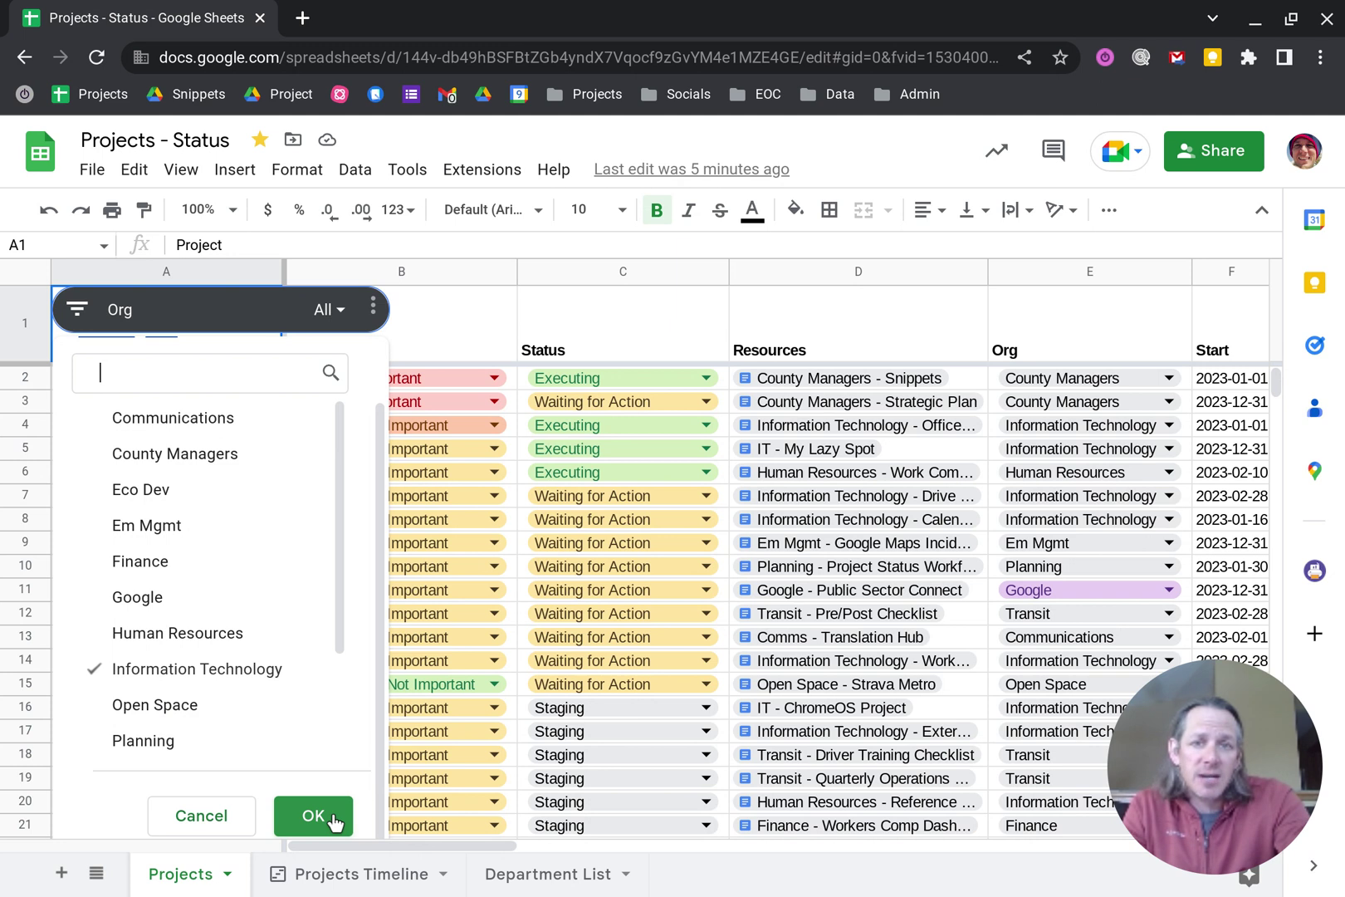
pyautogui.click(334, 818)
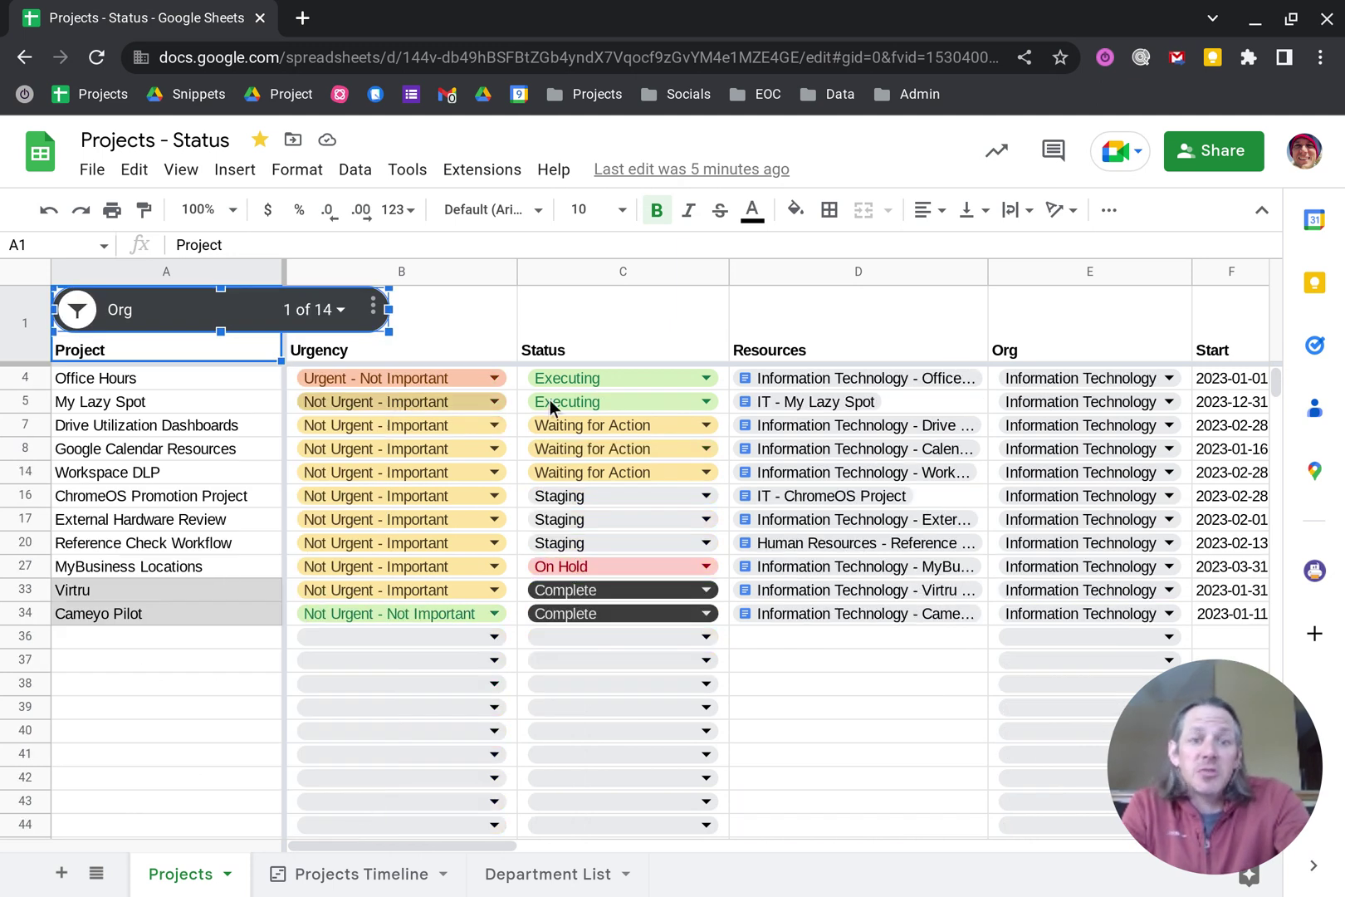
pyautogui.moveTo(763, 425)
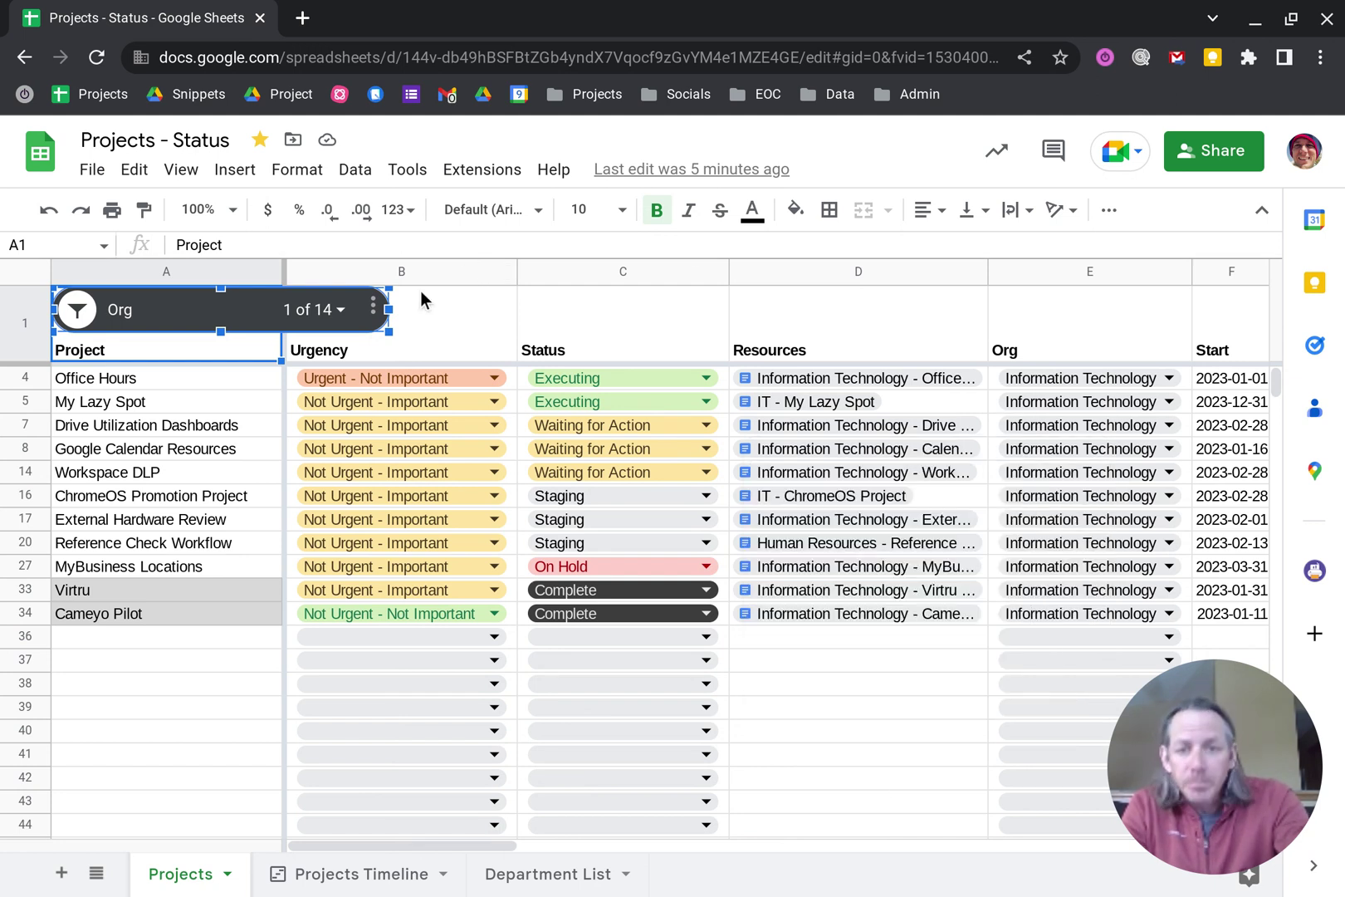
pyautogui.click(432, 309)
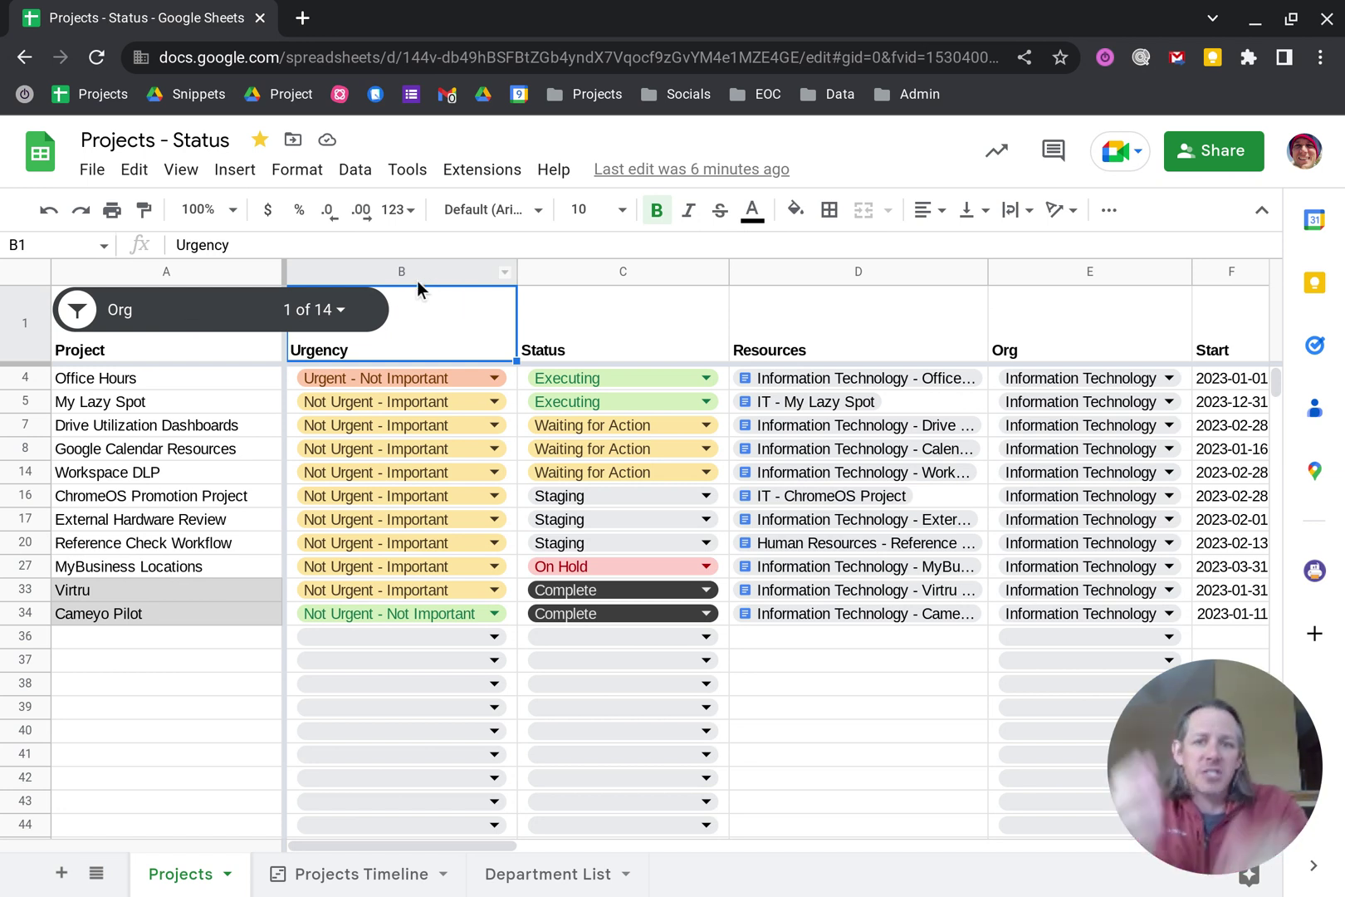
# Open the Data menu.
pyautogui.click(347, 171)
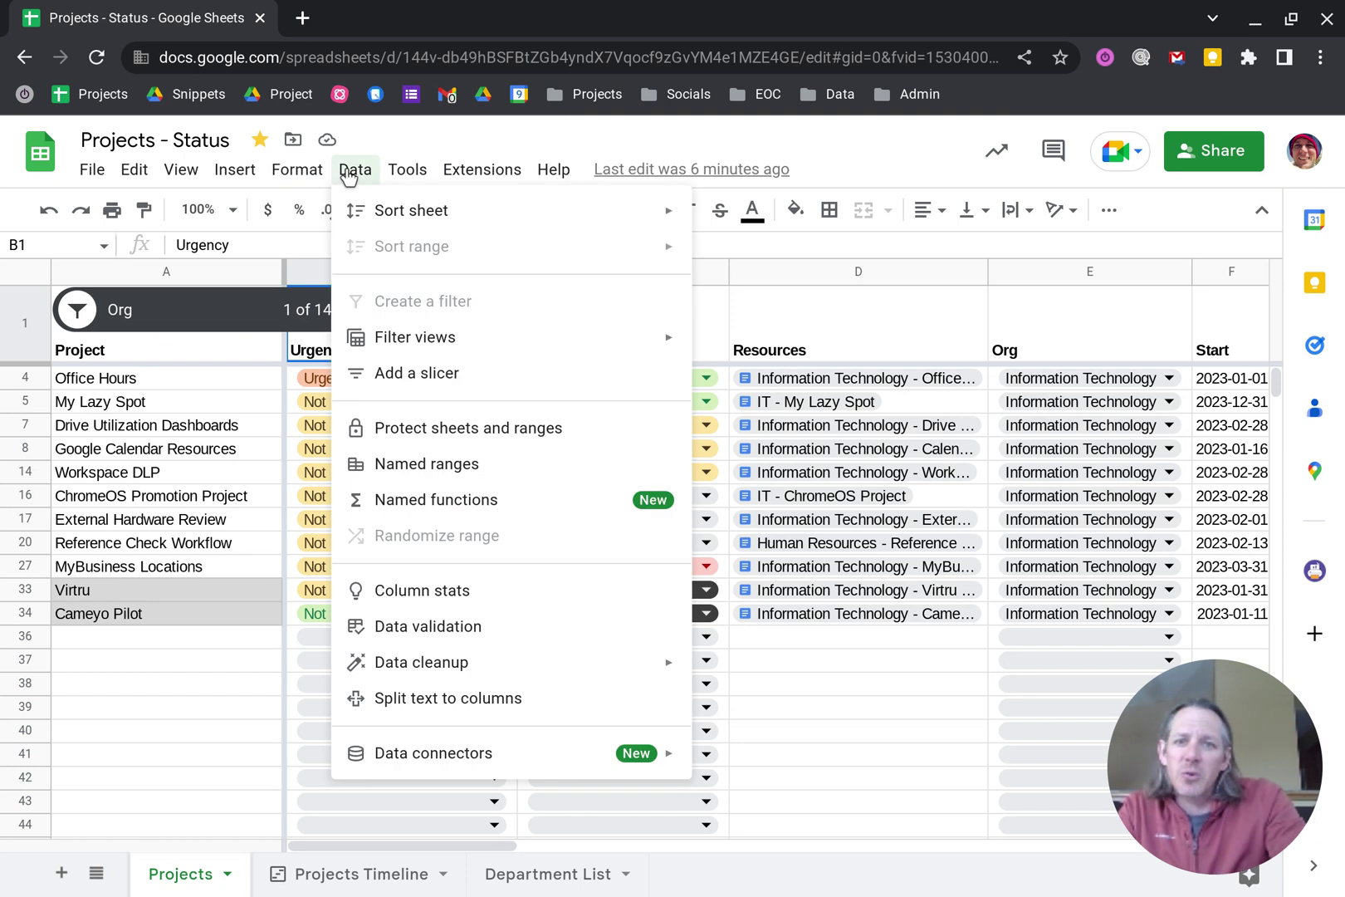
# Add a slicer on Projects!A1:J35 that filters the Status column, left at All.
pyautogui.click(411, 373)
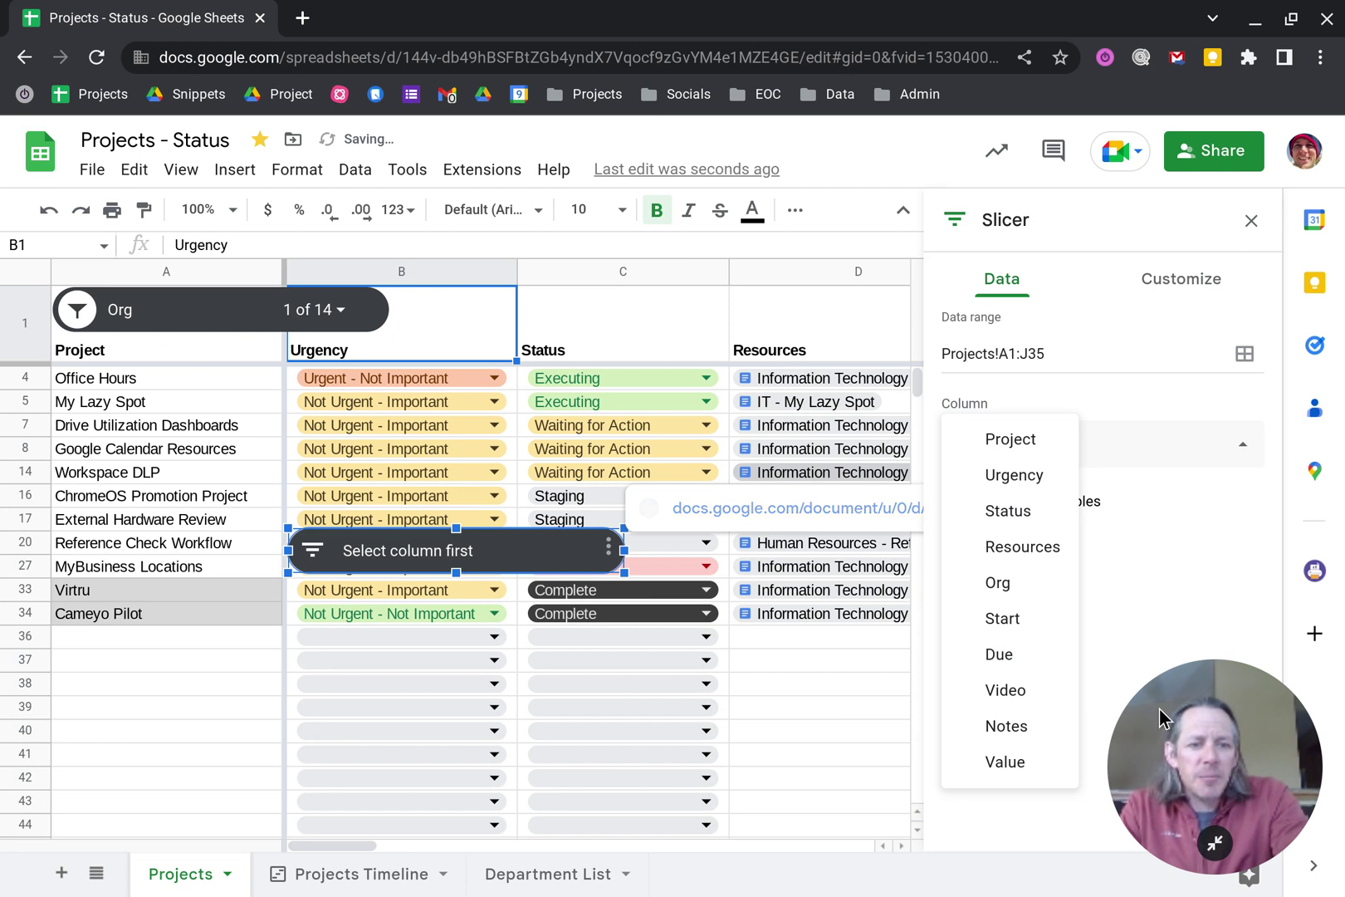
pyautogui.moveTo(1159, 708); pyautogui.dragTo(116, 705)
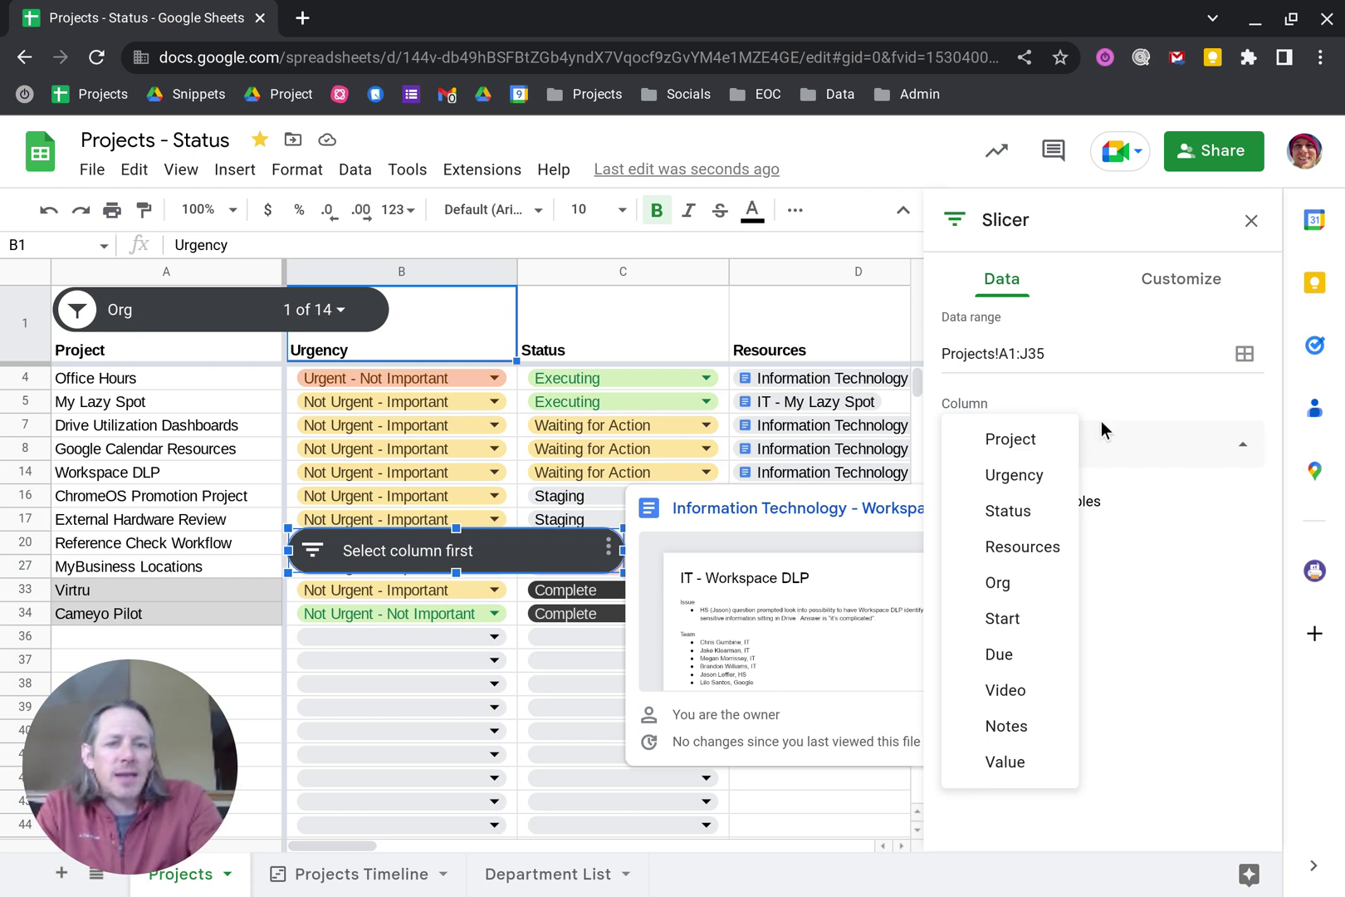
pyautogui.click(1032, 512)
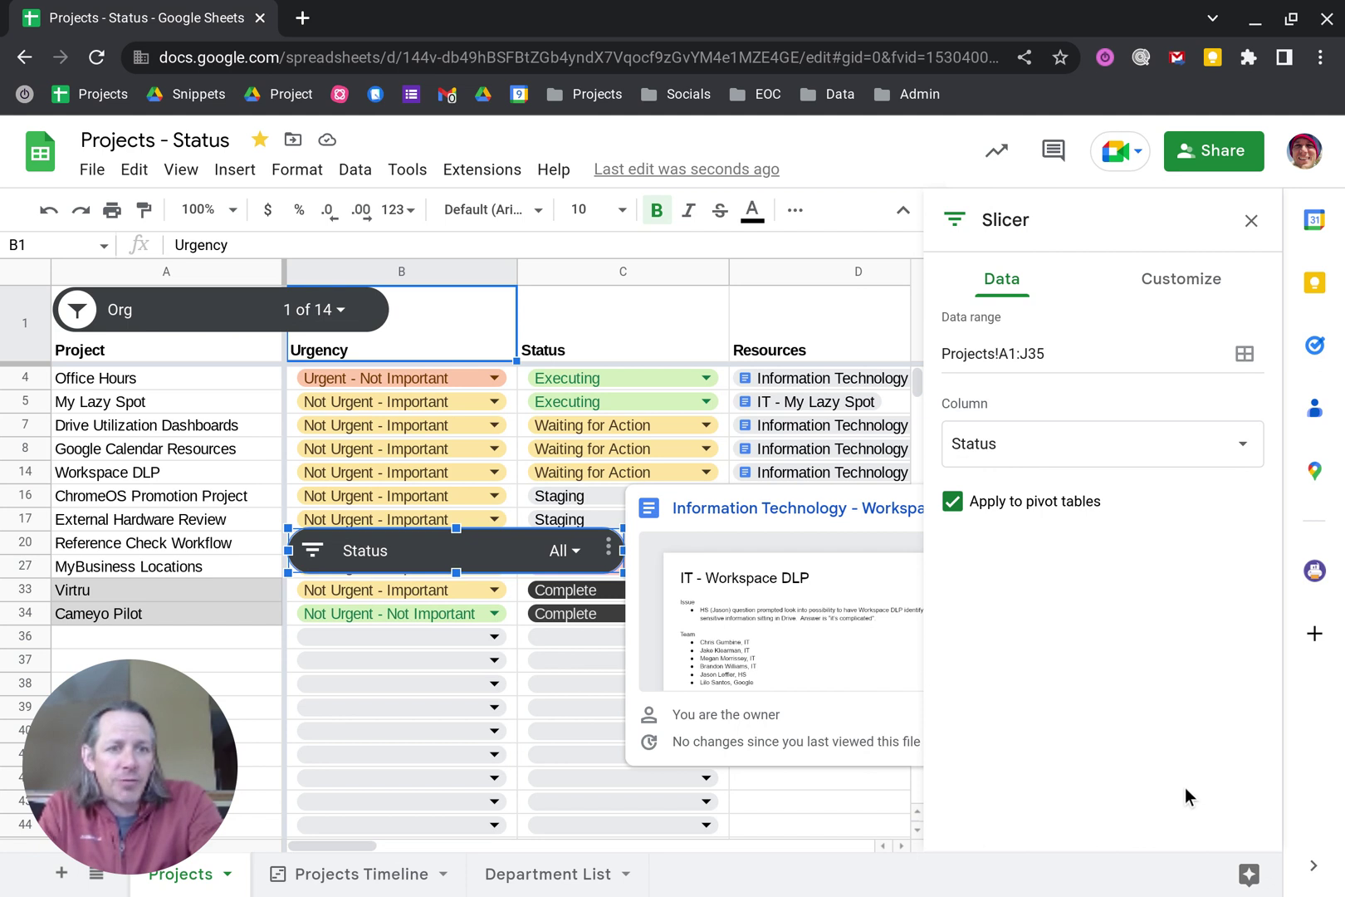
pyautogui.click(1252, 222)
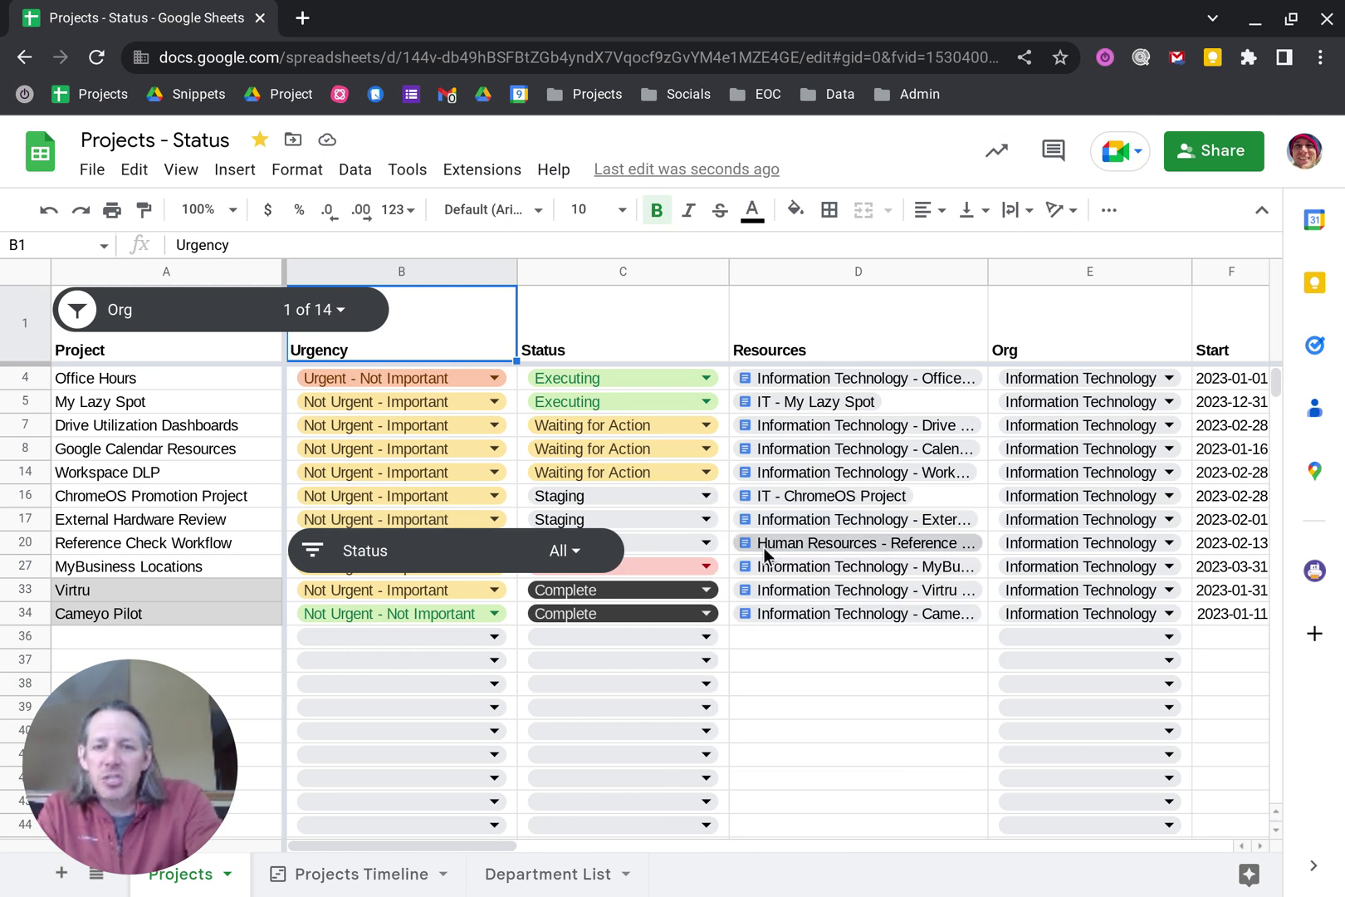
# Move the Status slicer into row 1 right beside the Org slicer.
pyautogui.scroll(-2, 763, 548)
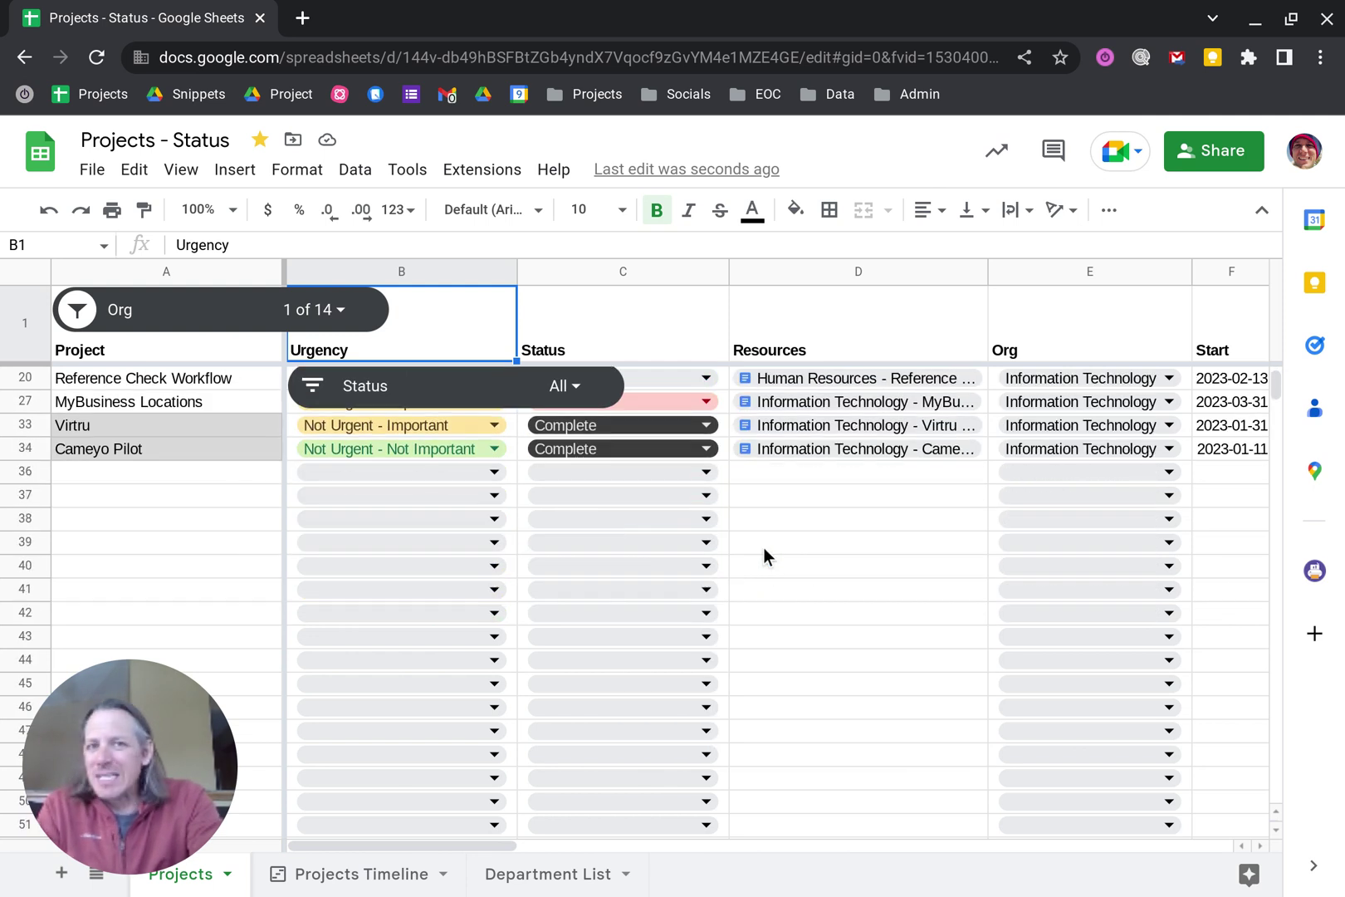
pyautogui.scroll(3, 763, 548)
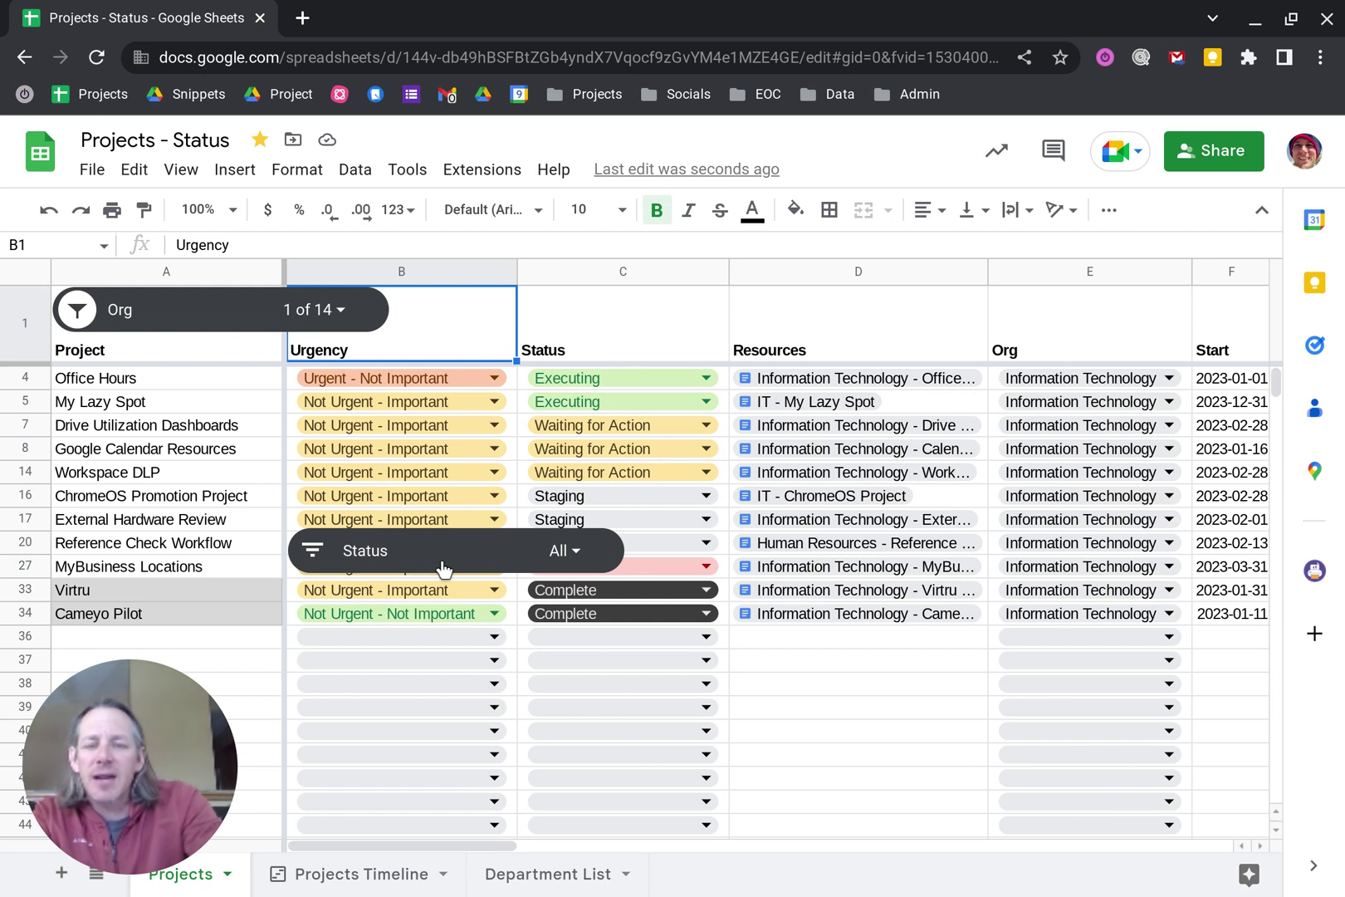
pyautogui.moveTo(443, 567); pyautogui.dragTo(552, 309)
pyautogui.click(765, 309)
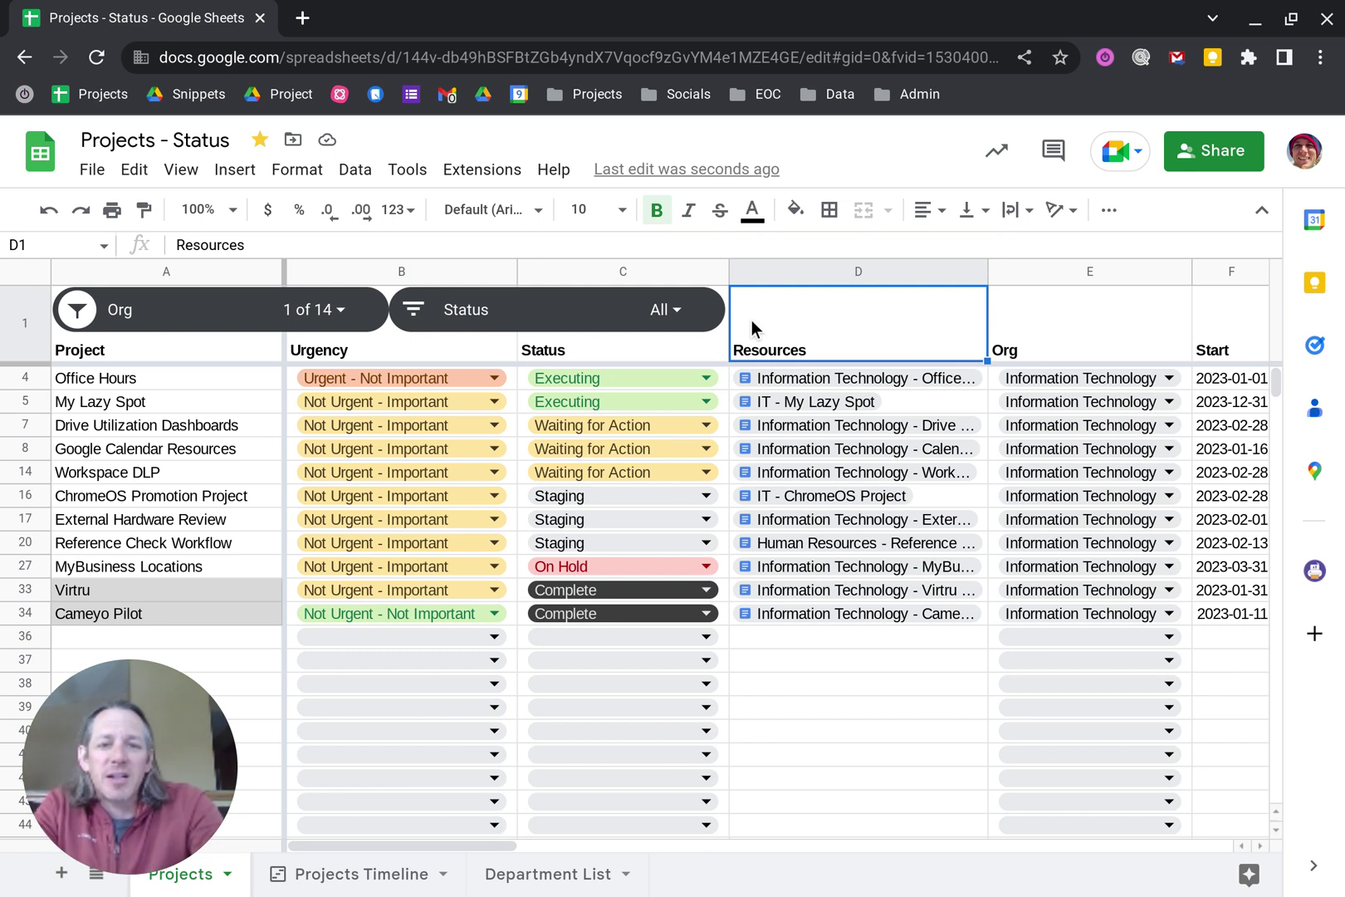
# Filter the Status slicer to only Waiting for Action (1 of 5).
pyautogui.click(673, 310)
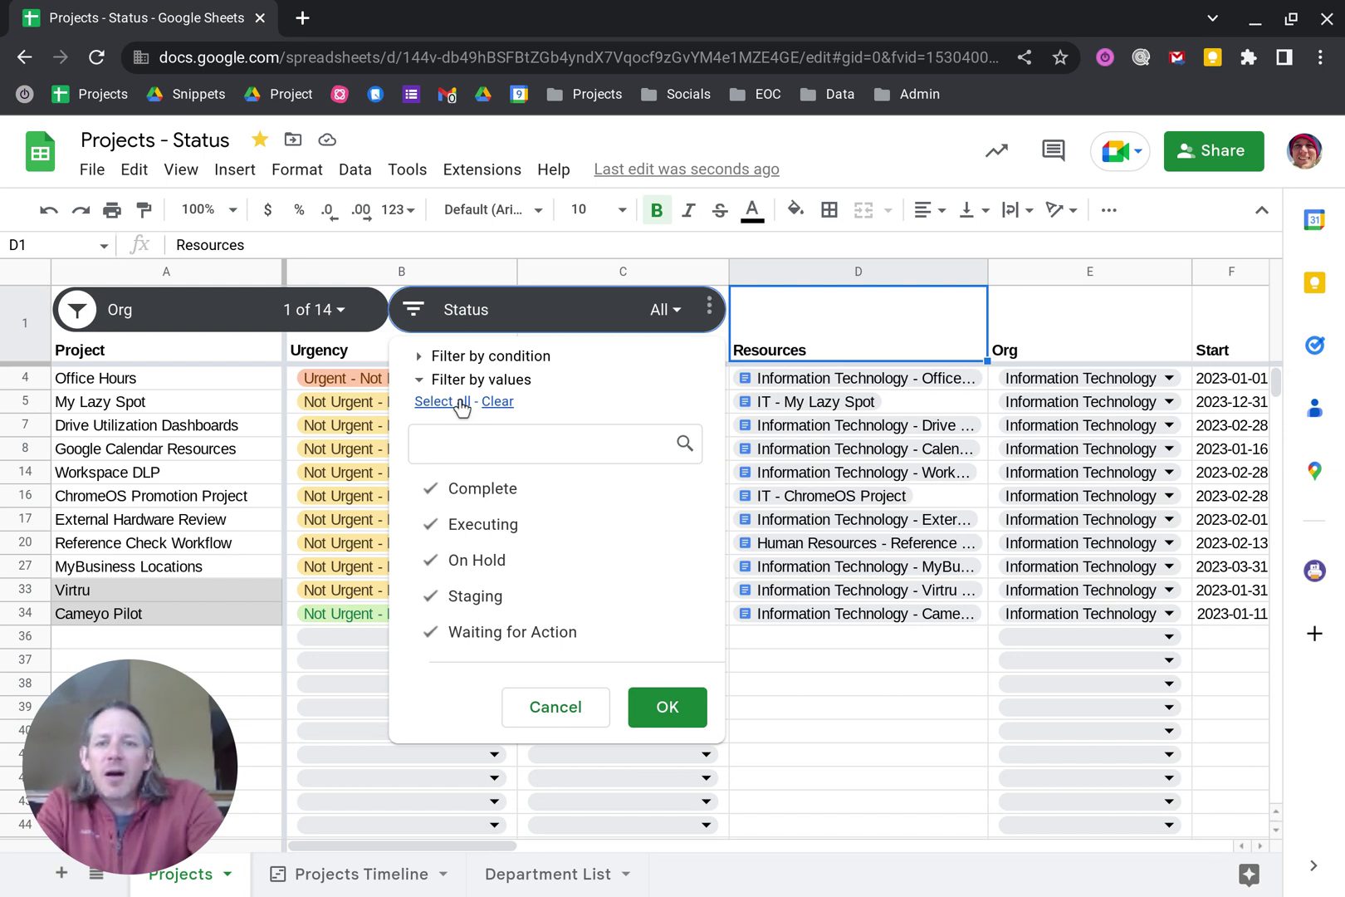
pyautogui.click(498, 403)
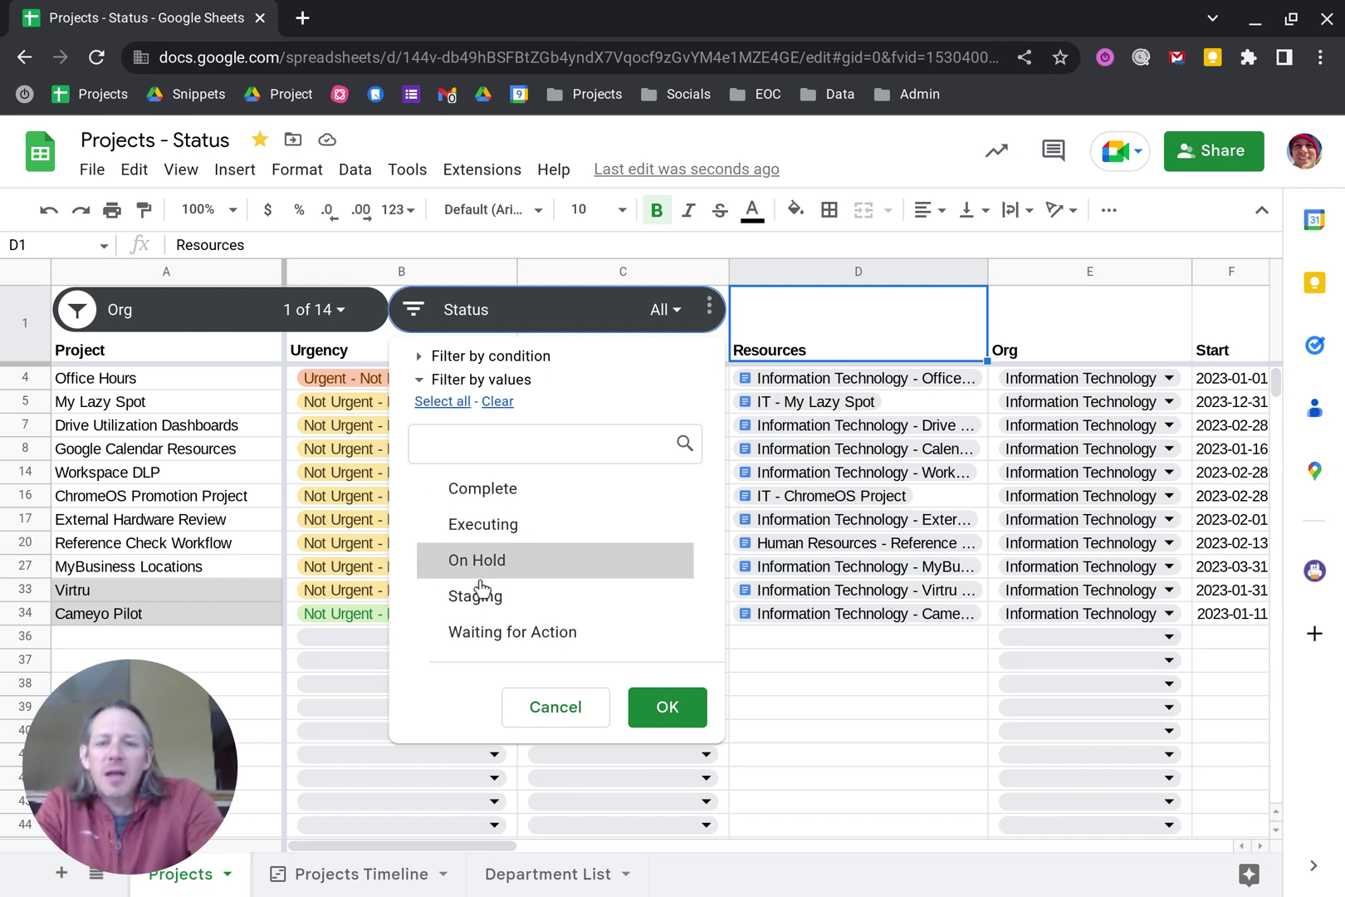
pyautogui.click(499, 632)
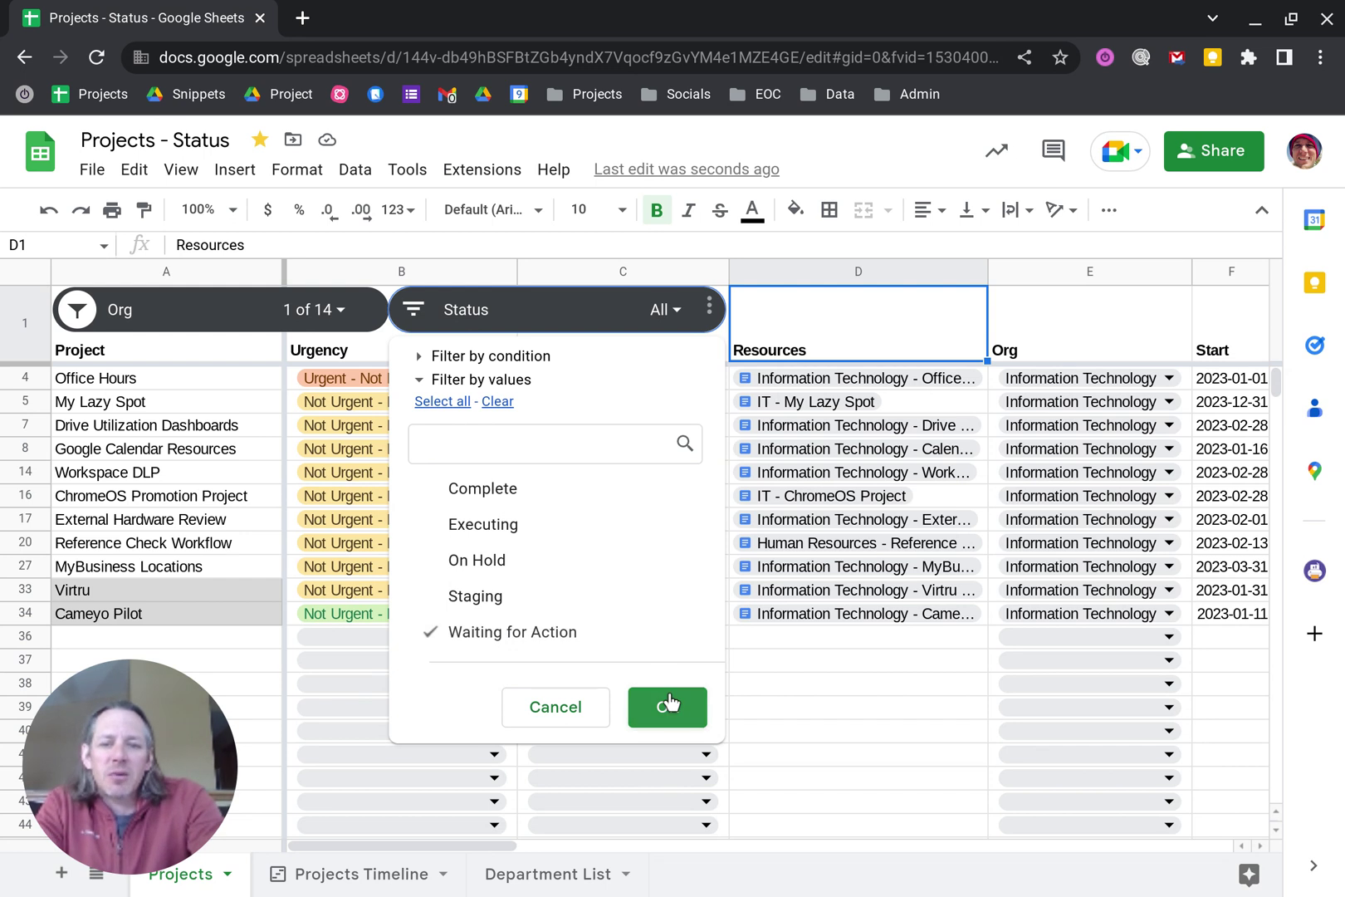
pyautogui.click(675, 714)
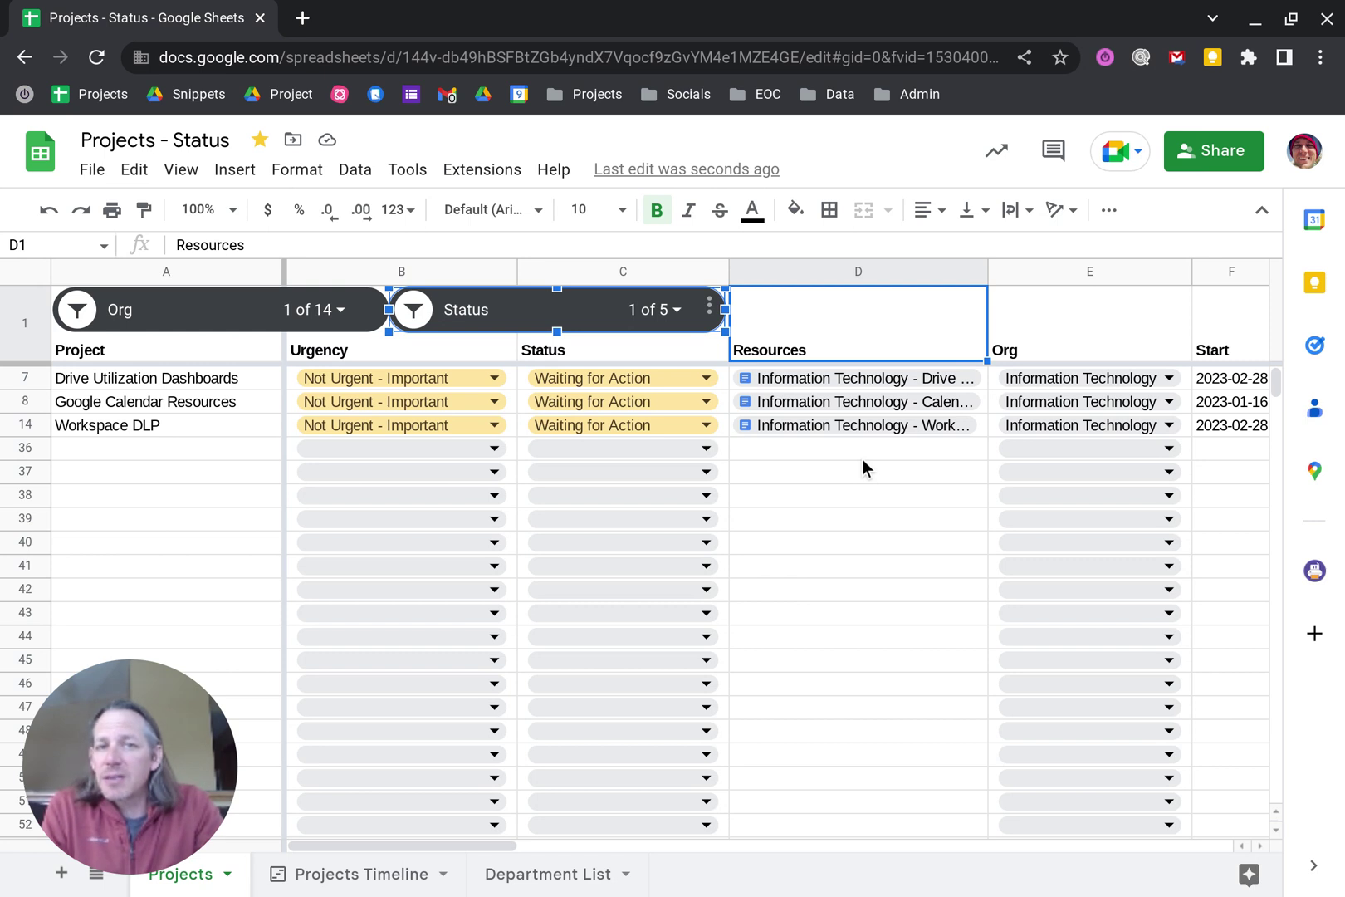
# Reset the Org slicer to All by selecting every organization.
pyautogui.click(674, 320)
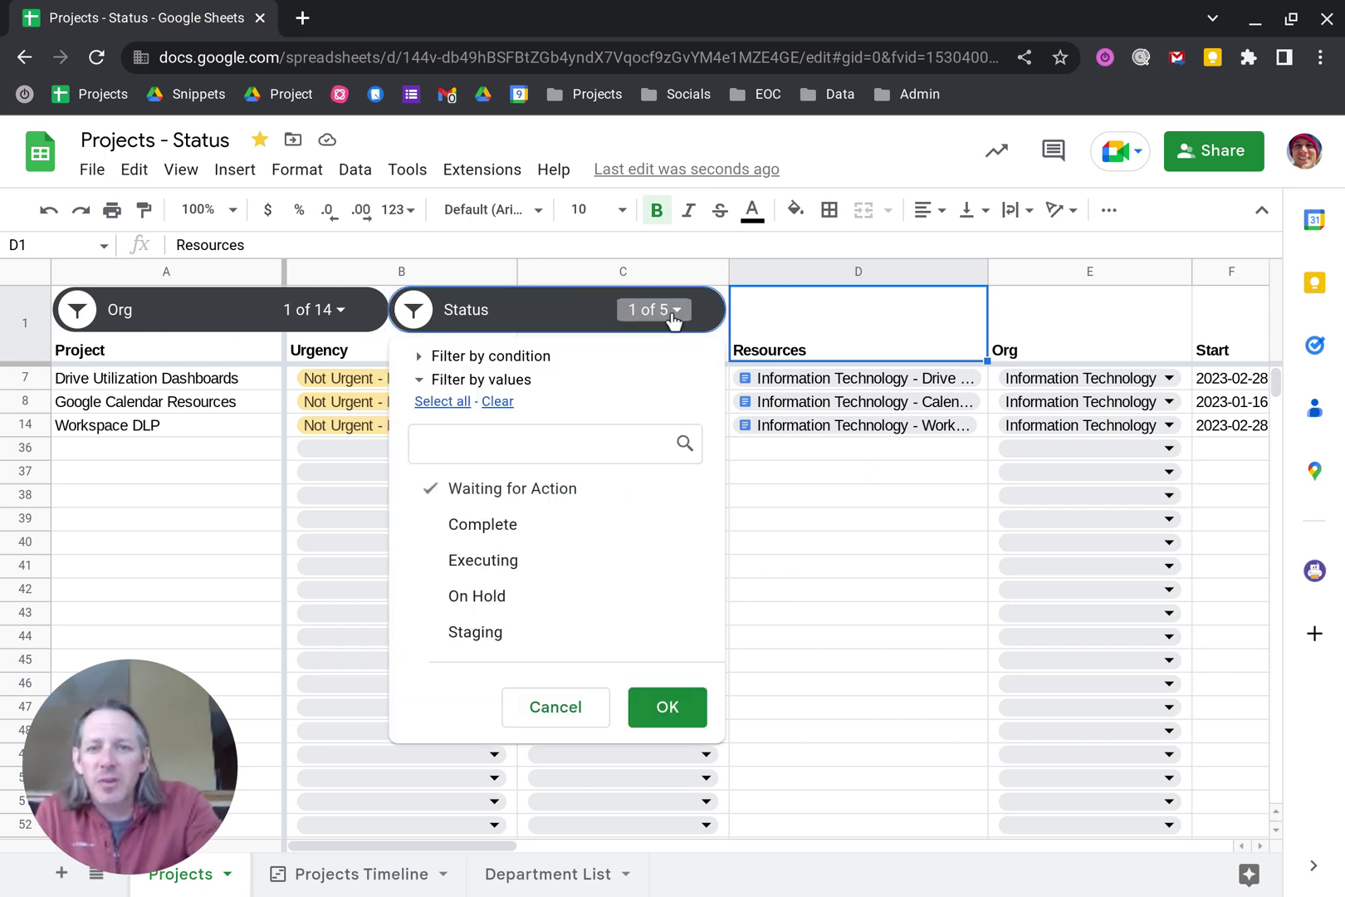
pyautogui.click(444, 403)
pyautogui.click(319, 308)
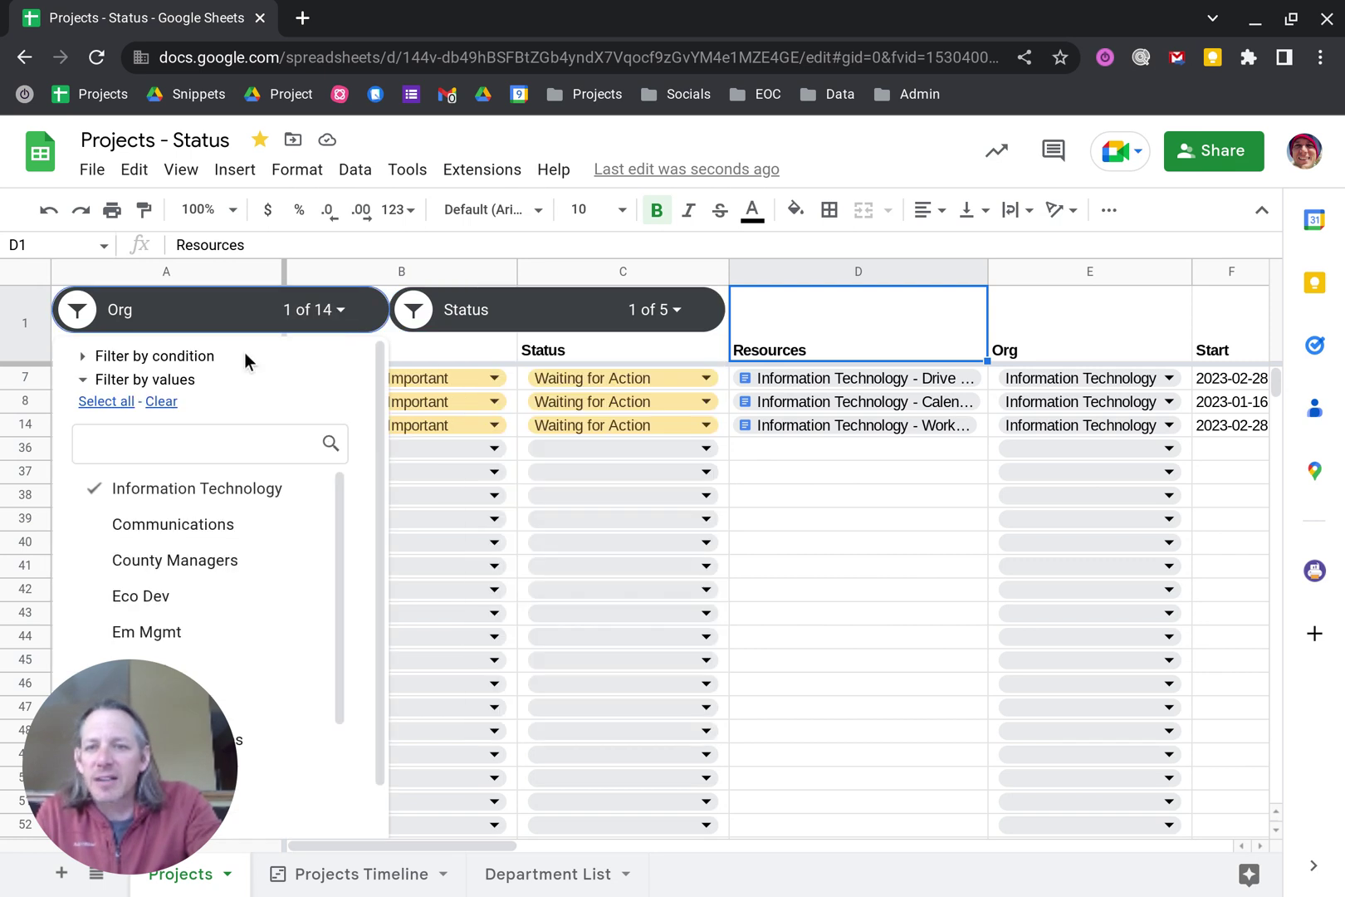
pyautogui.click(122, 405)
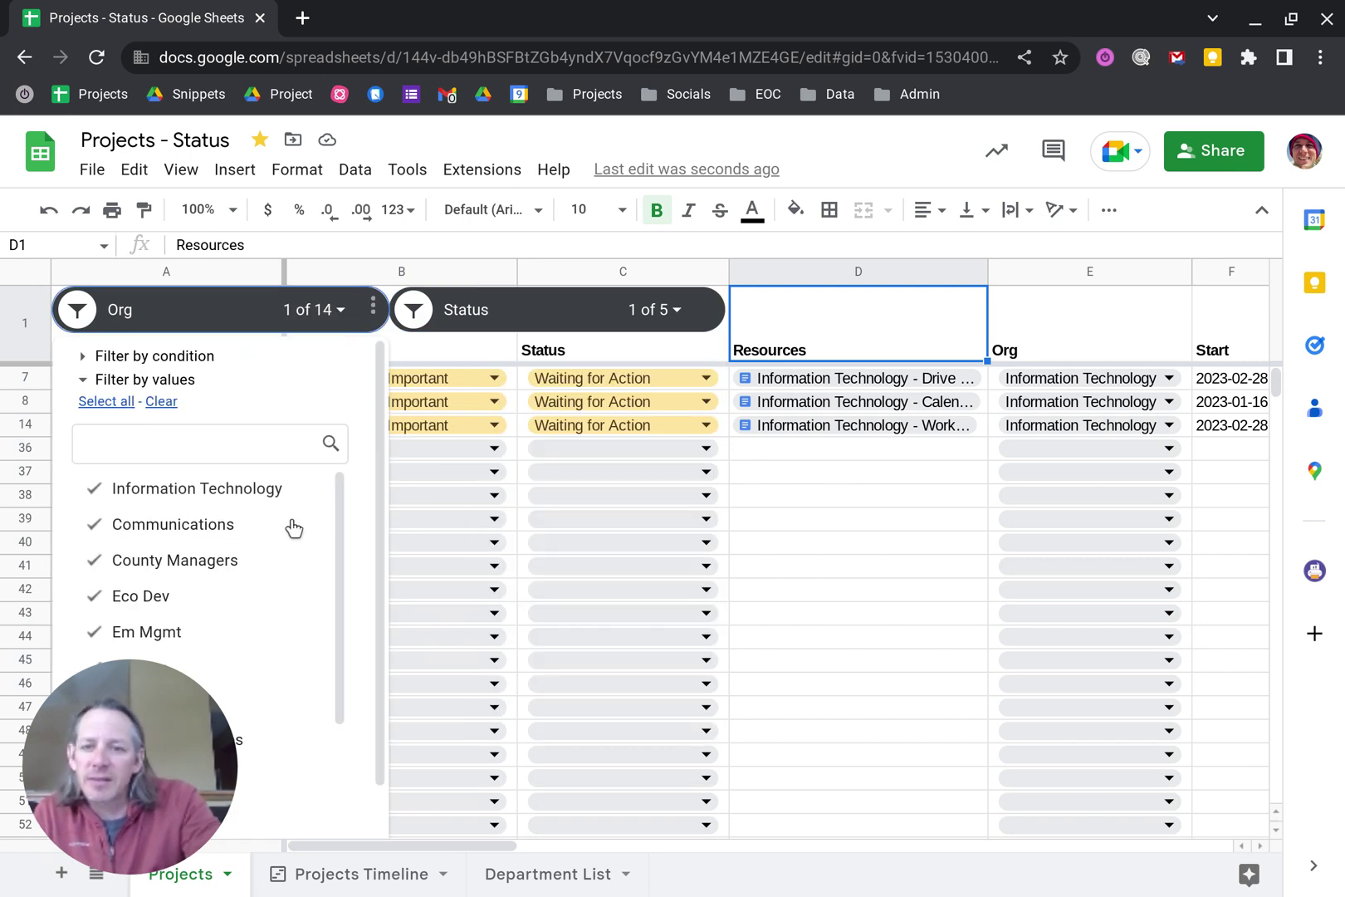
pyautogui.scroll(-7, 375, 560)
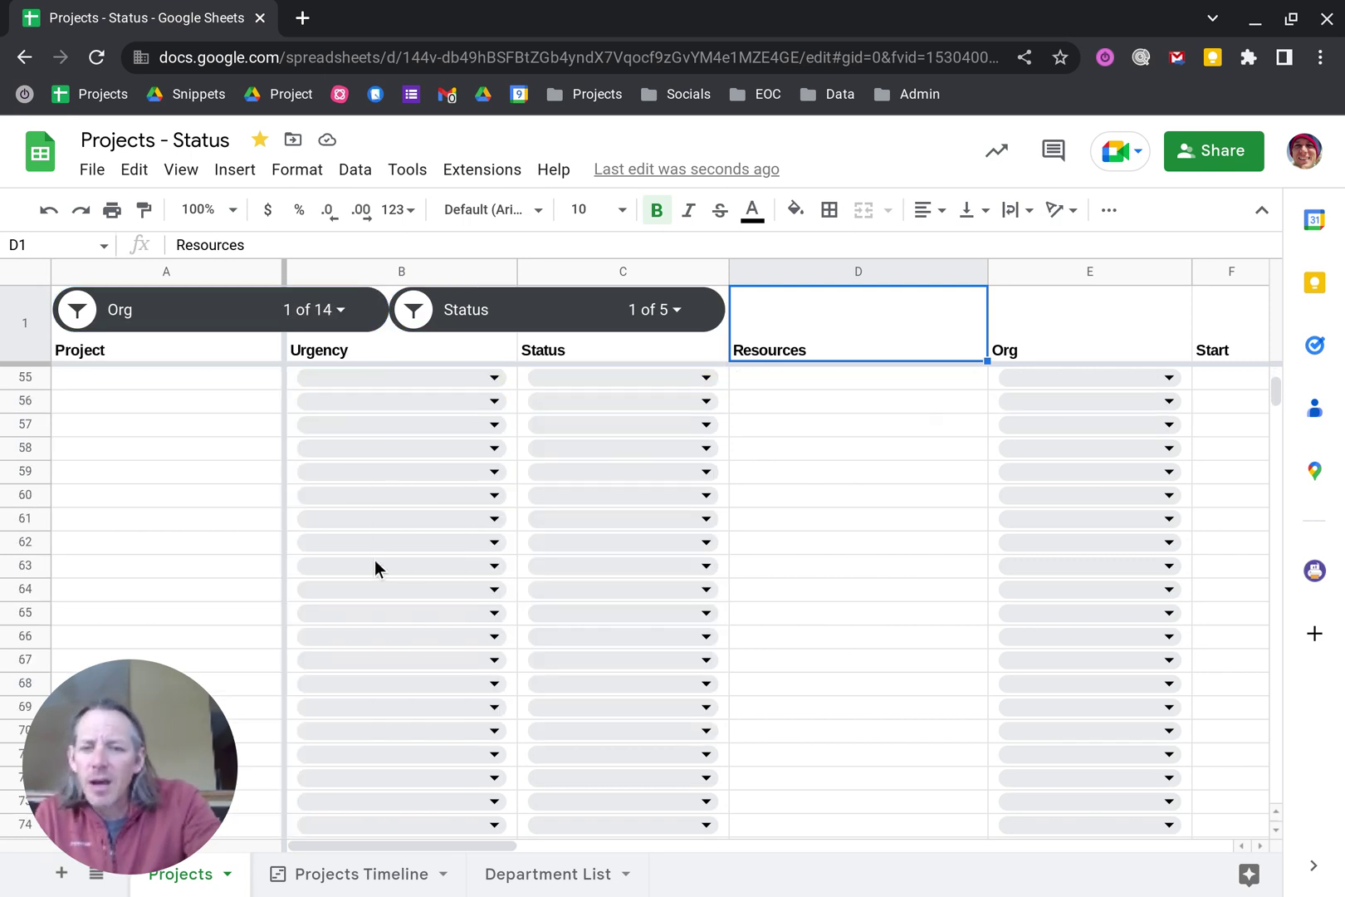
pyautogui.click(373, 561)
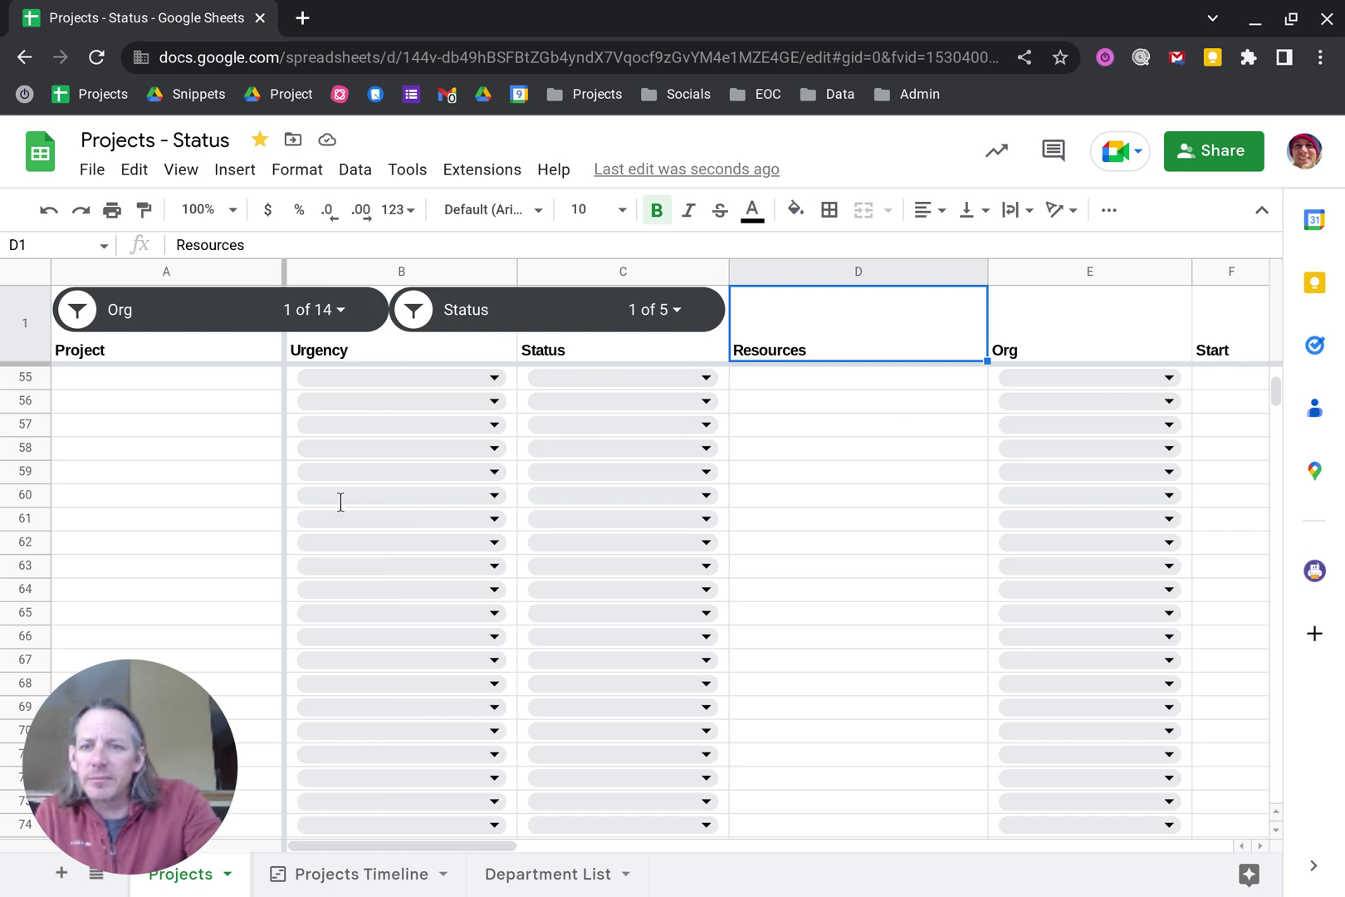
pyautogui.click(339, 311)
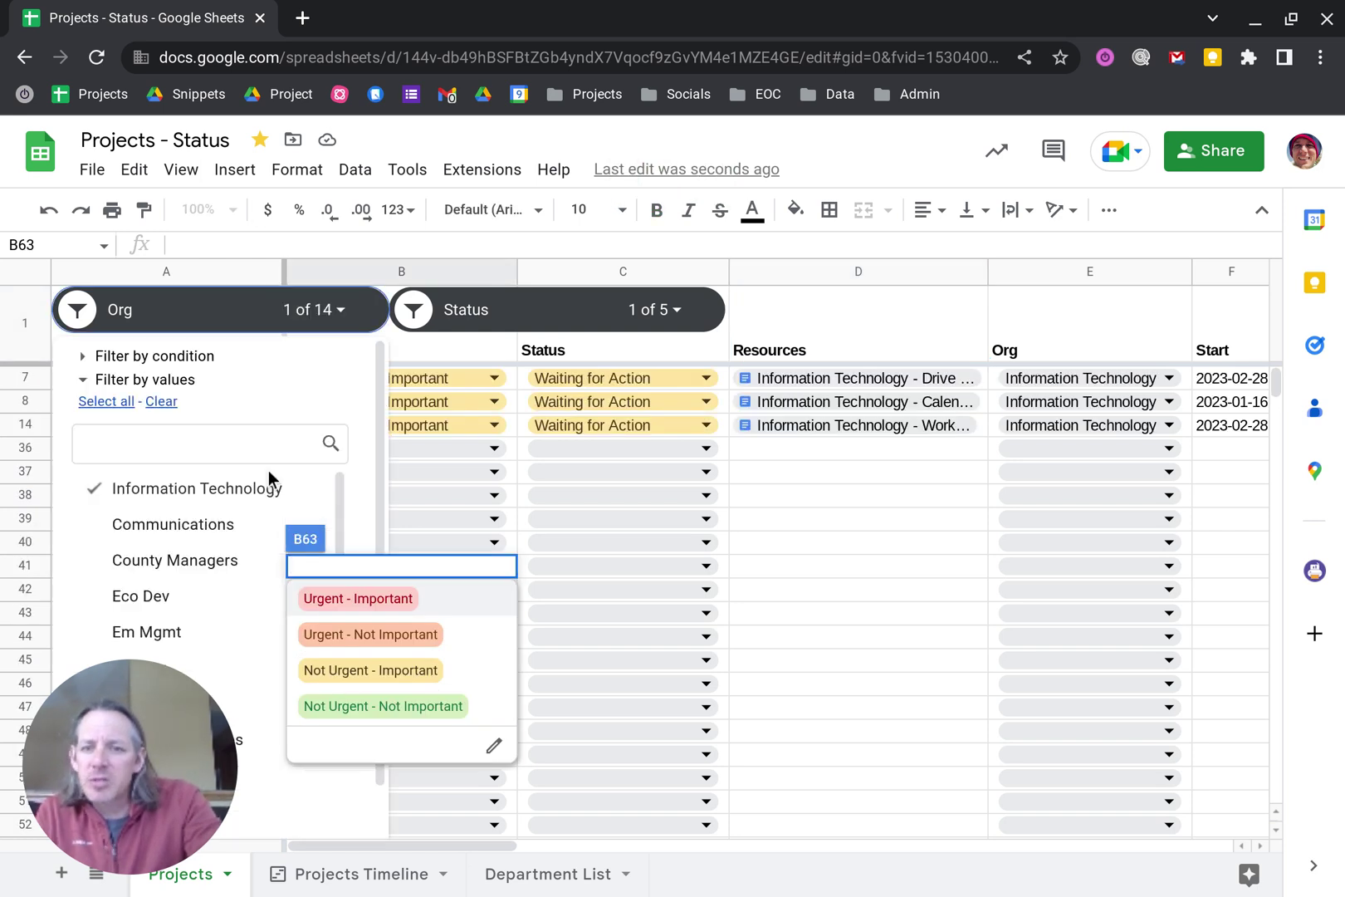
pyautogui.scroll(-2, 368, 535)
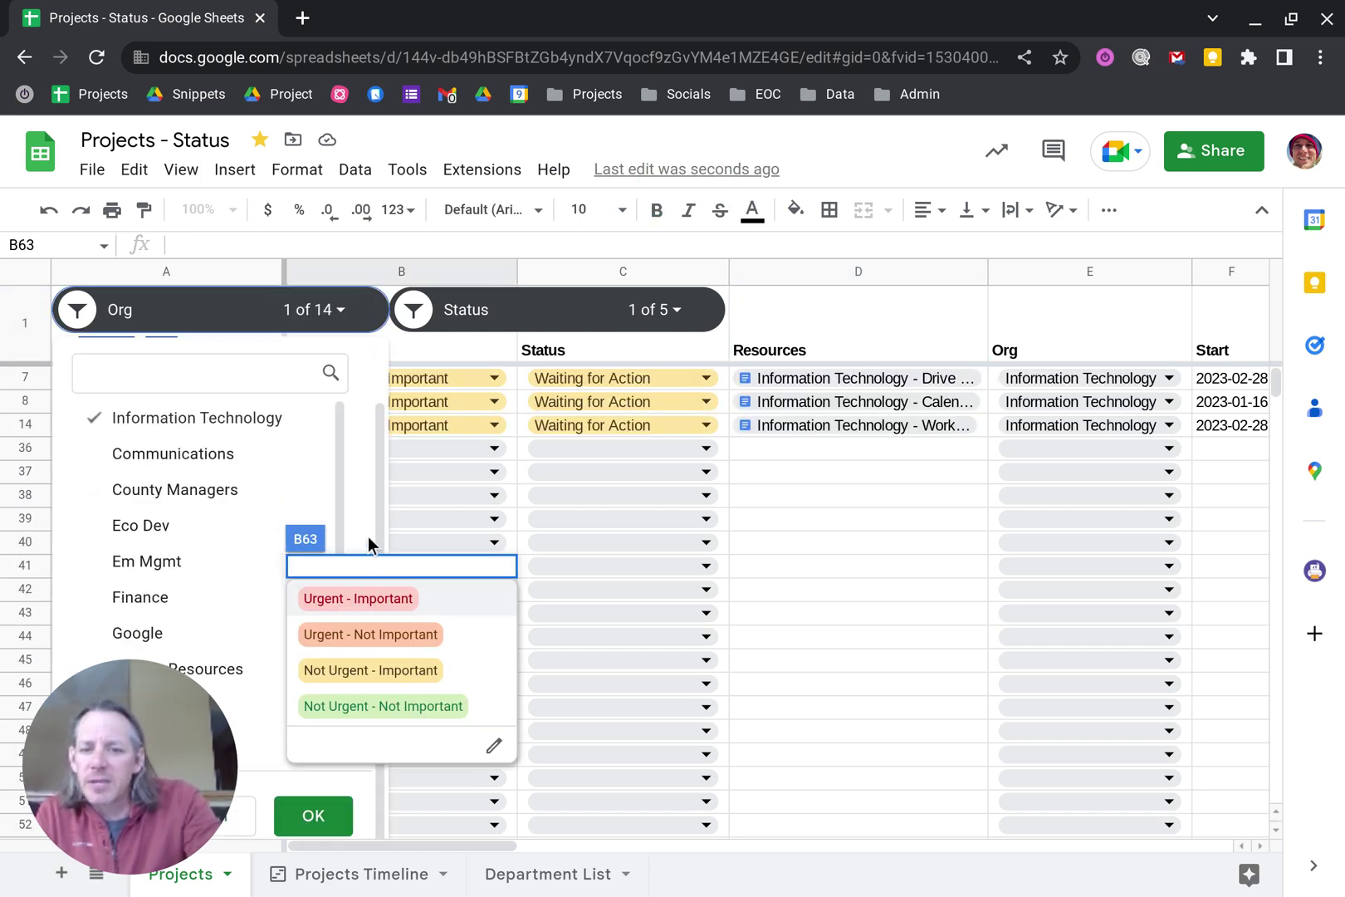
pyautogui.click(313, 816)
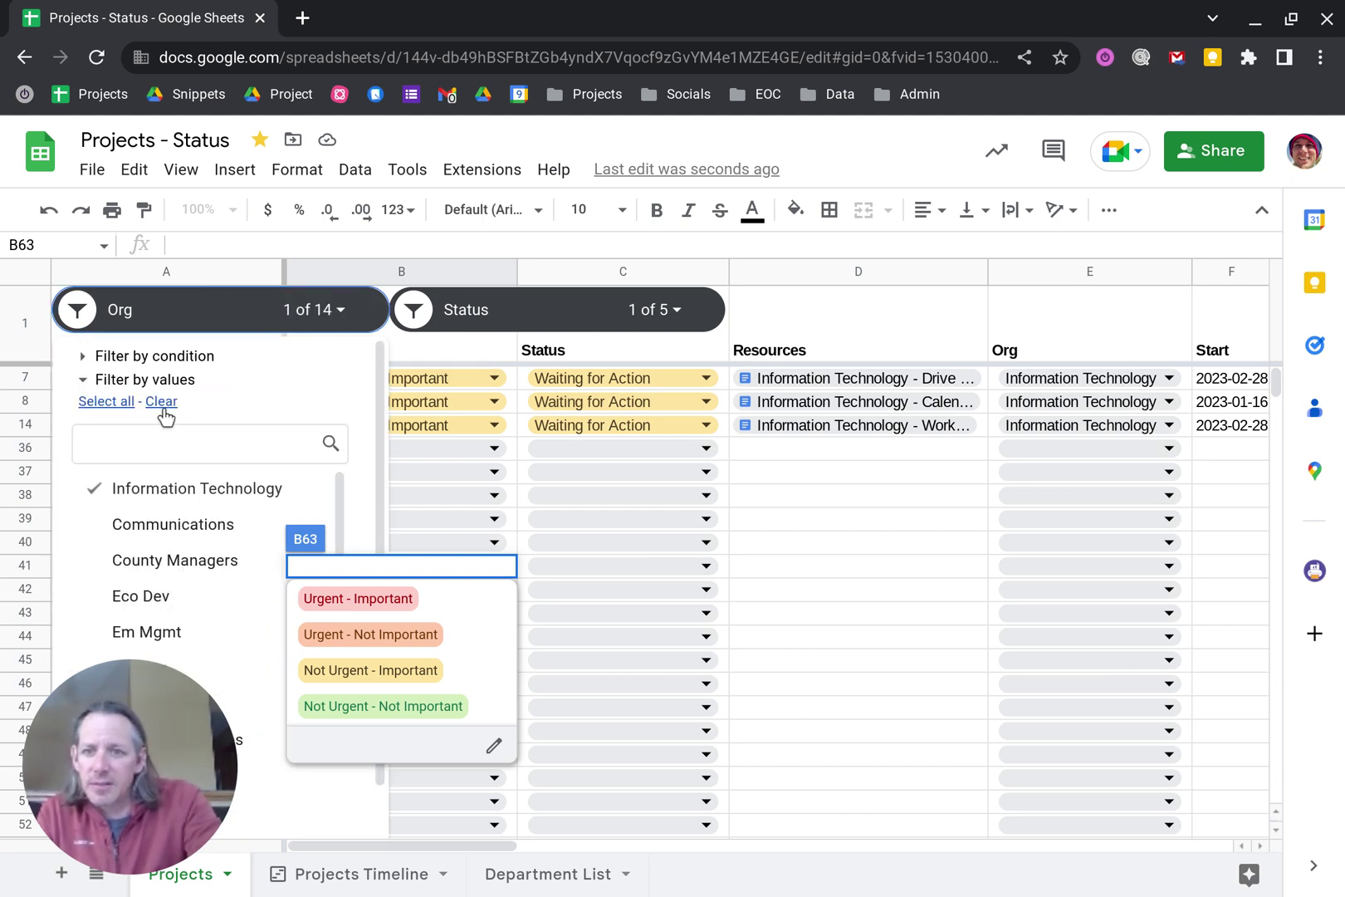
pyautogui.click(127, 404)
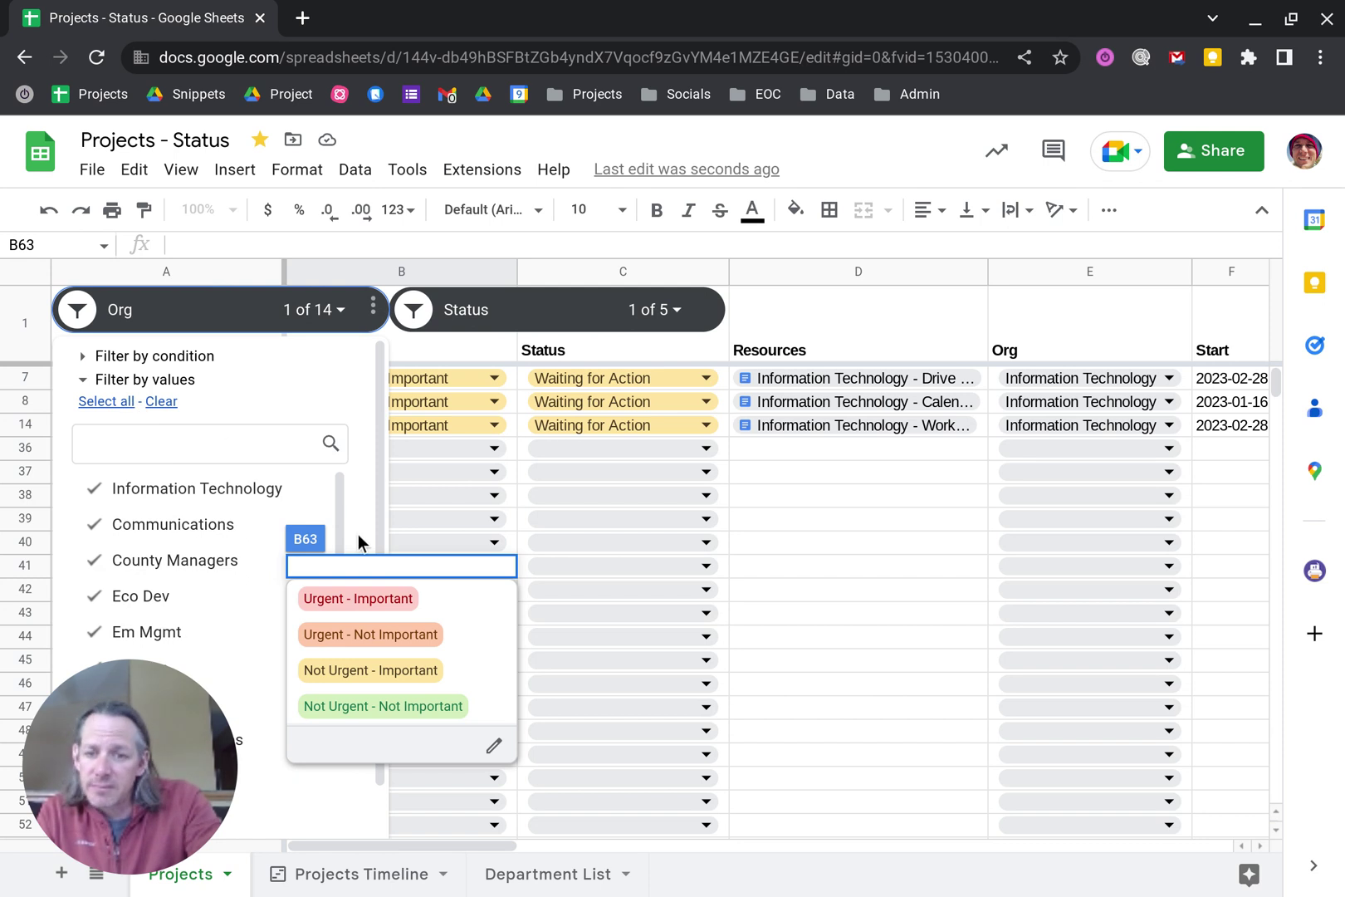
pyautogui.scroll(-2, 359, 534)
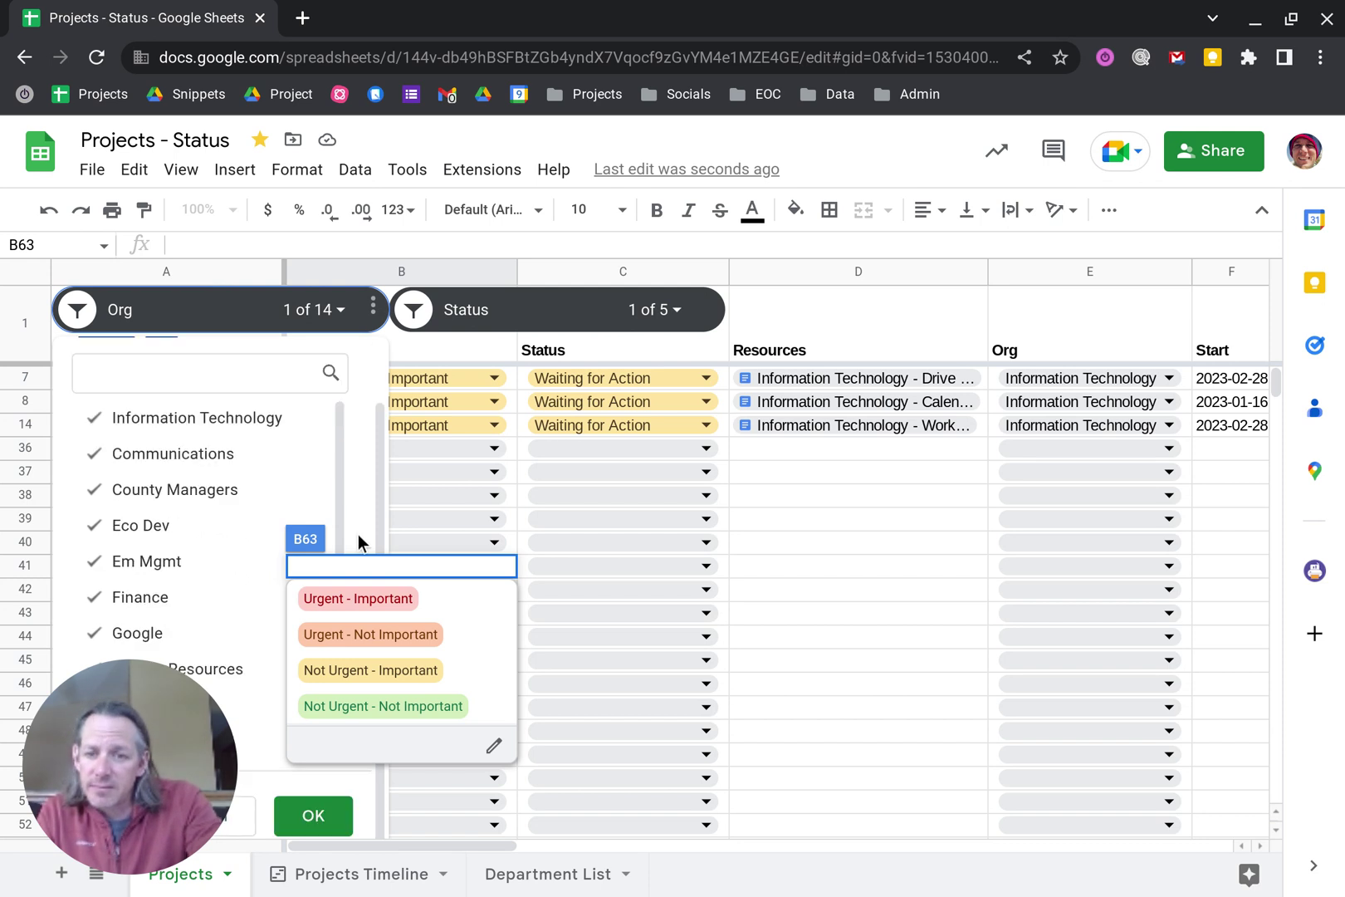
pyautogui.click(312, 814)
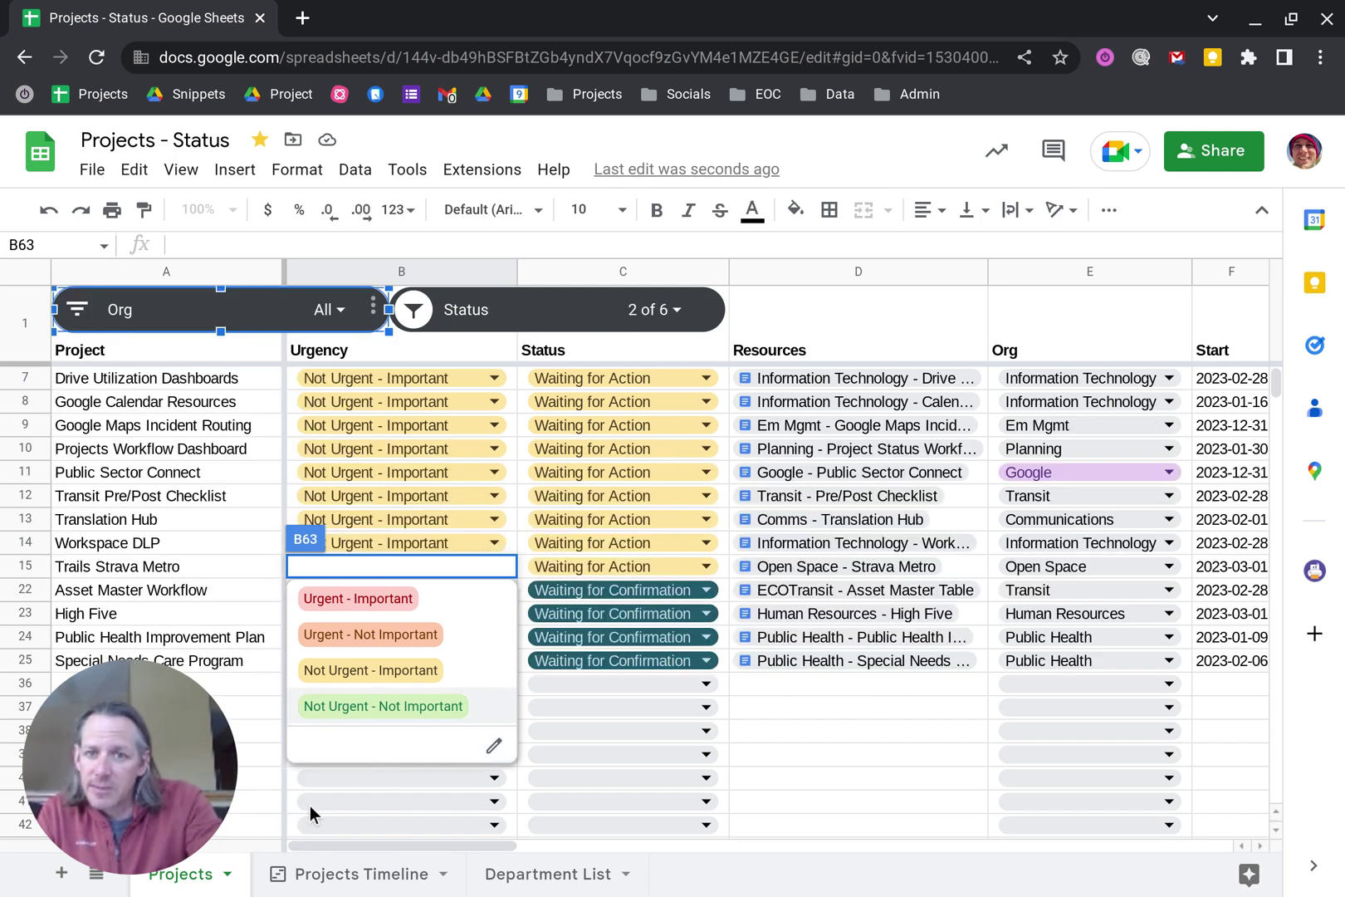
# Reset the Status slicer to All and dismiss the open Urgency choice list.
pyautogui.click(654, 309)
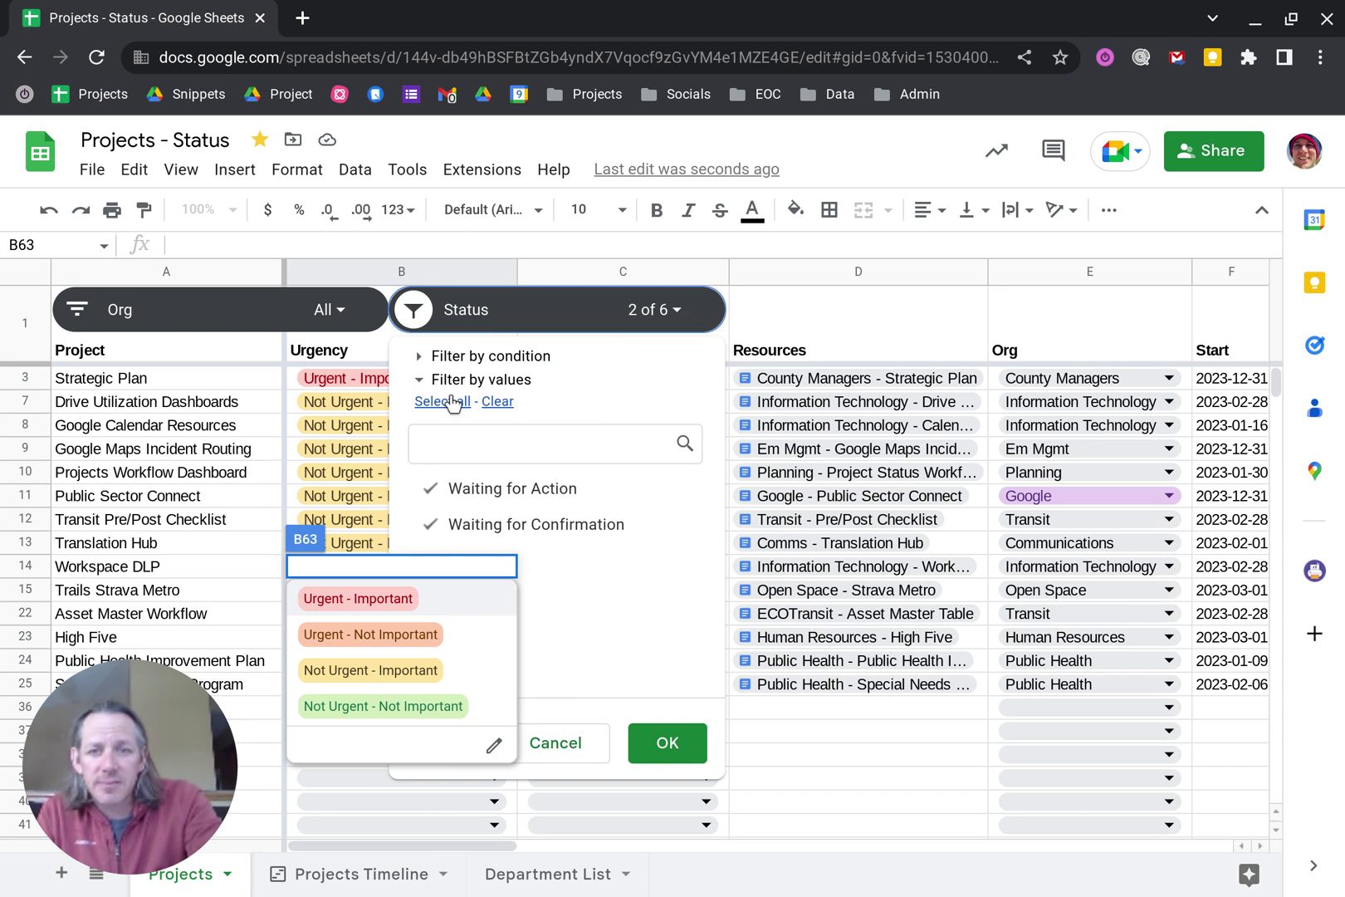
pyautogui.click(471, 415)
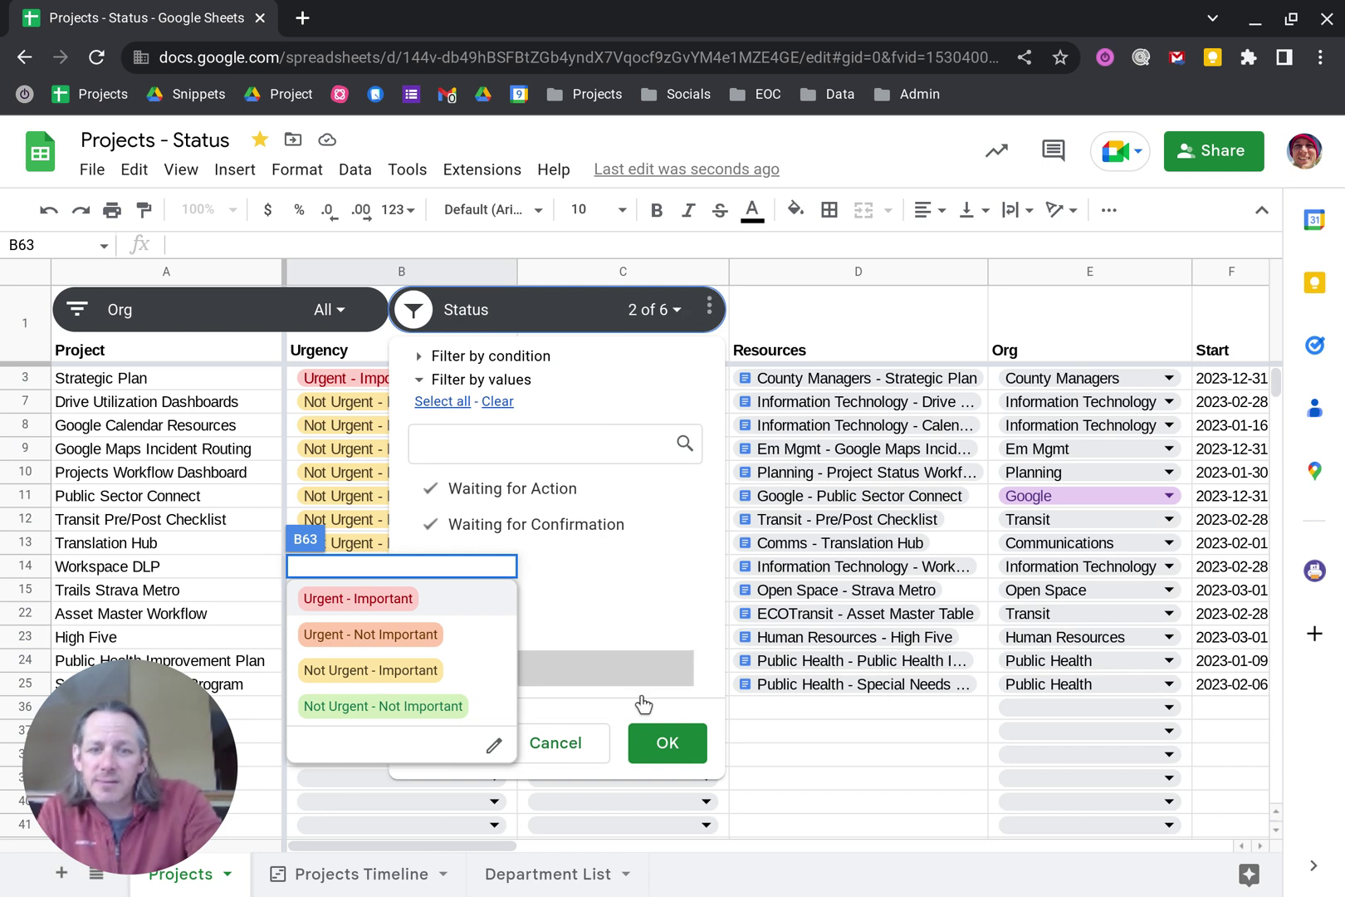
pyautogui.click(656, 751)
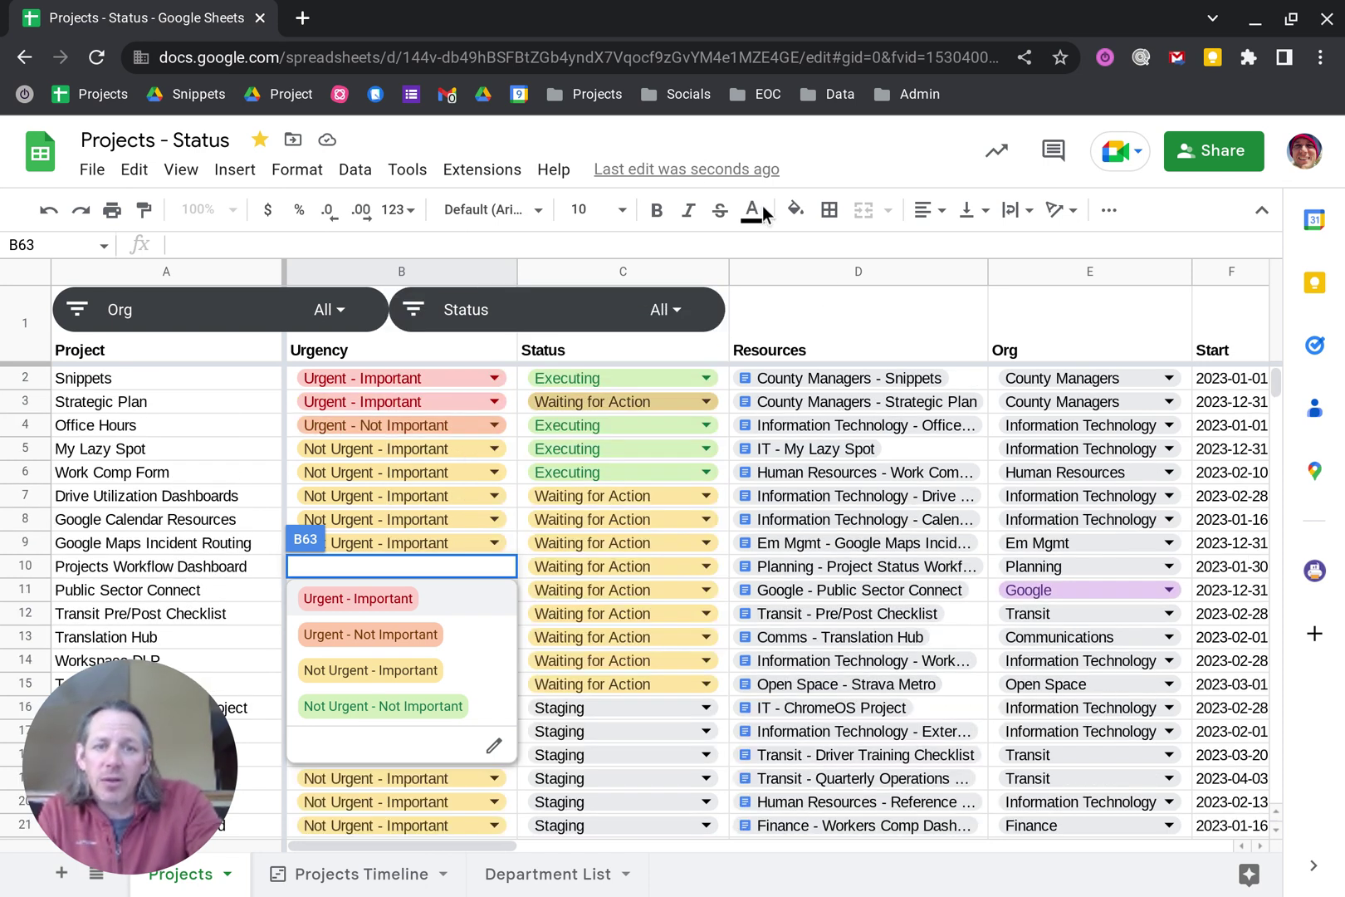
pyautogui.click(828, 303)
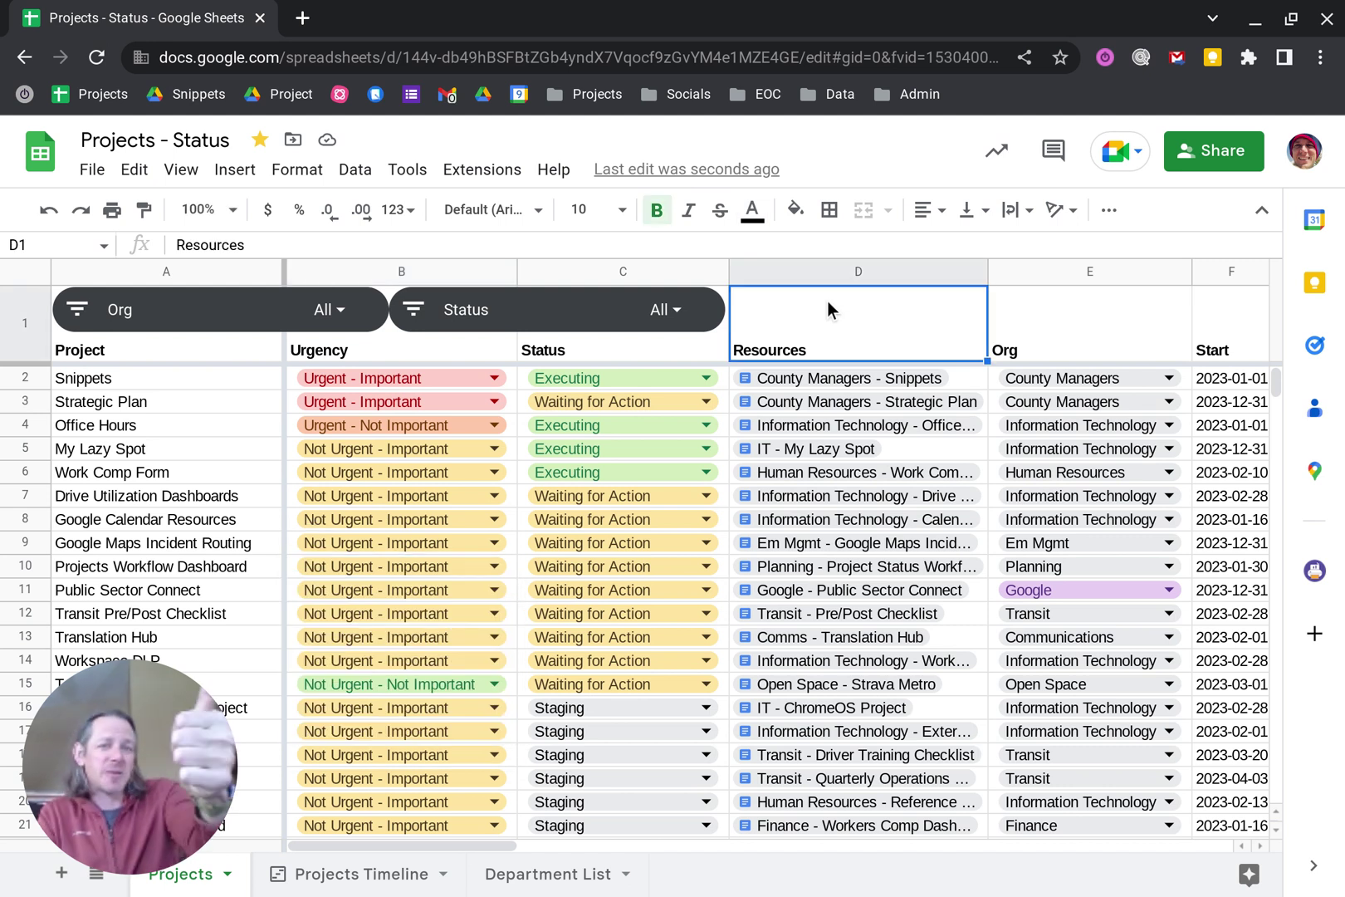
pyautogui.moveTo(5, 166)
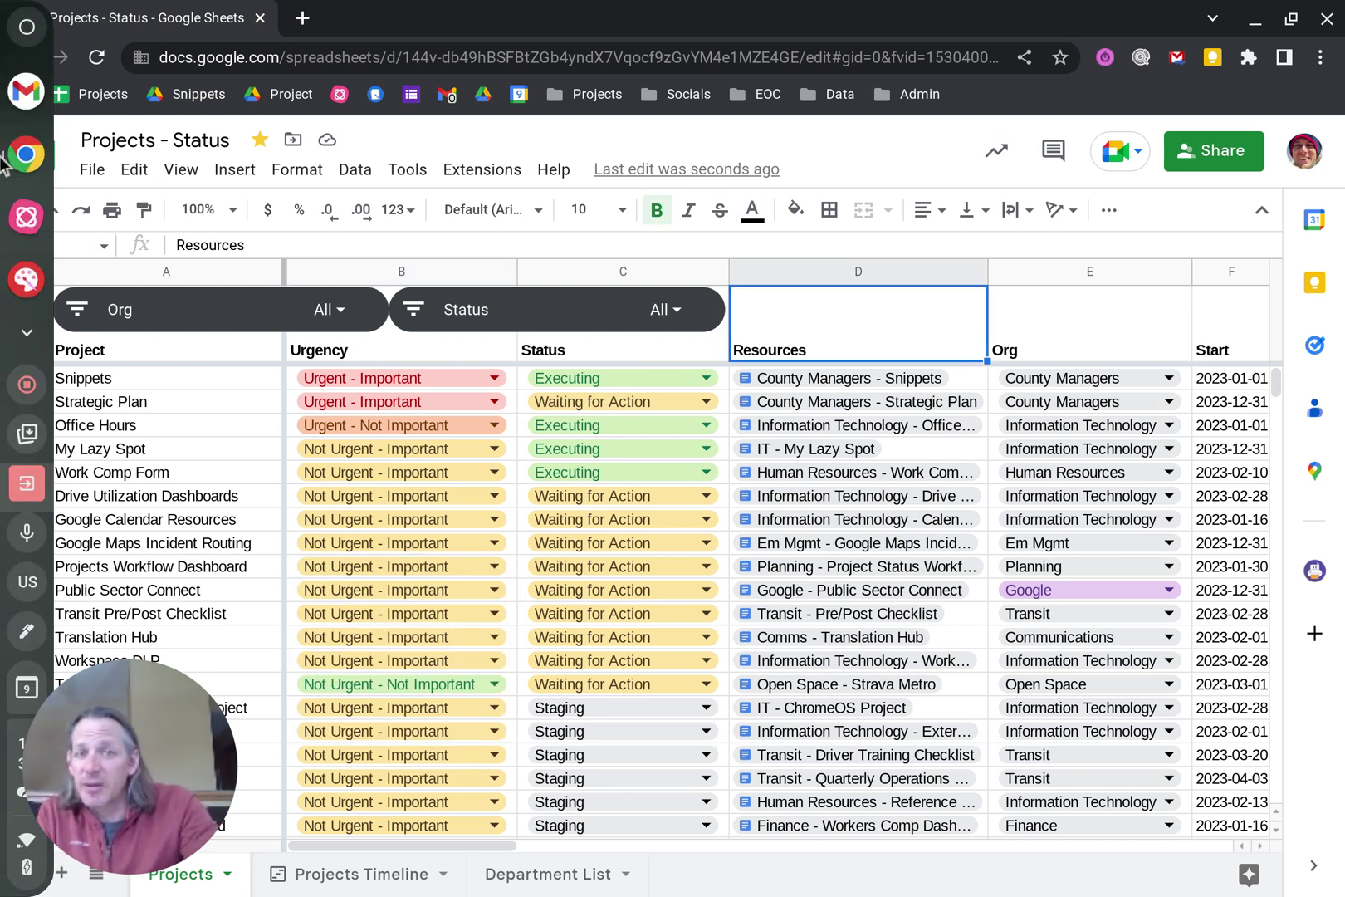